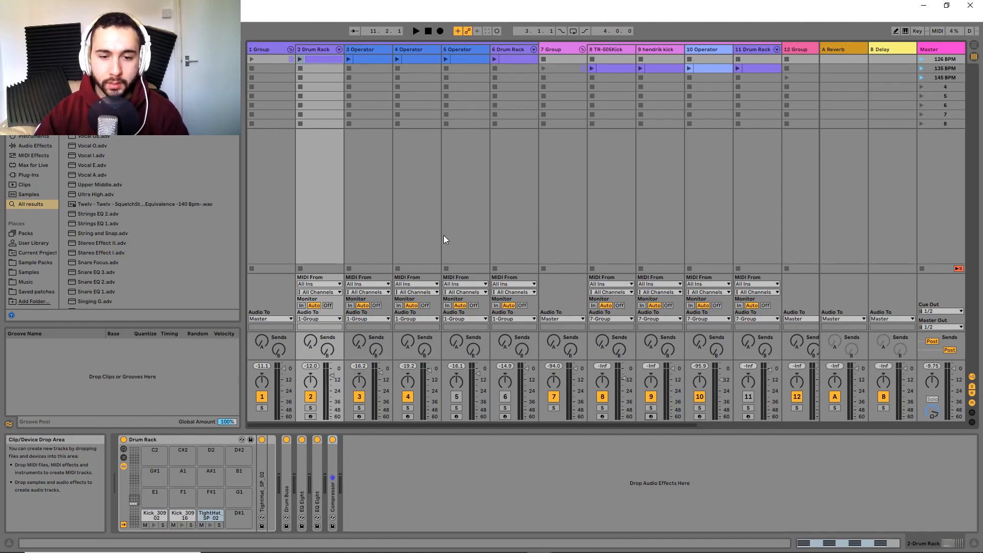
Launch the 126 BPM scene and solo the 2 Drum Rack track, checking its clip notes and device chain
{"action": "left_click_drag", "start_coordinate": [474, 228], "coordinate": [559, 237]}
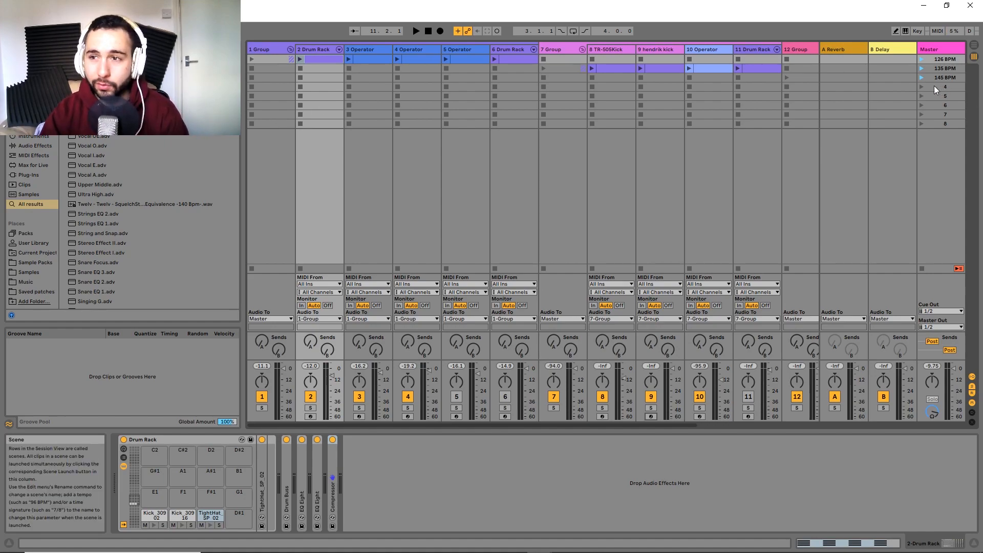
{"action": "left_click", "coordinate": [921, 59]}
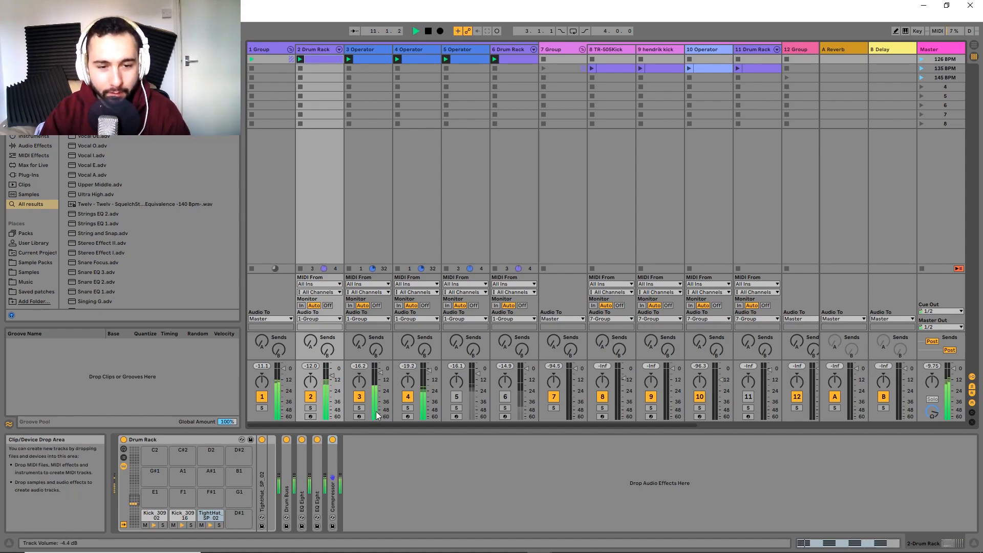
{"action": "left_click", "coordinate": [311, 408]}
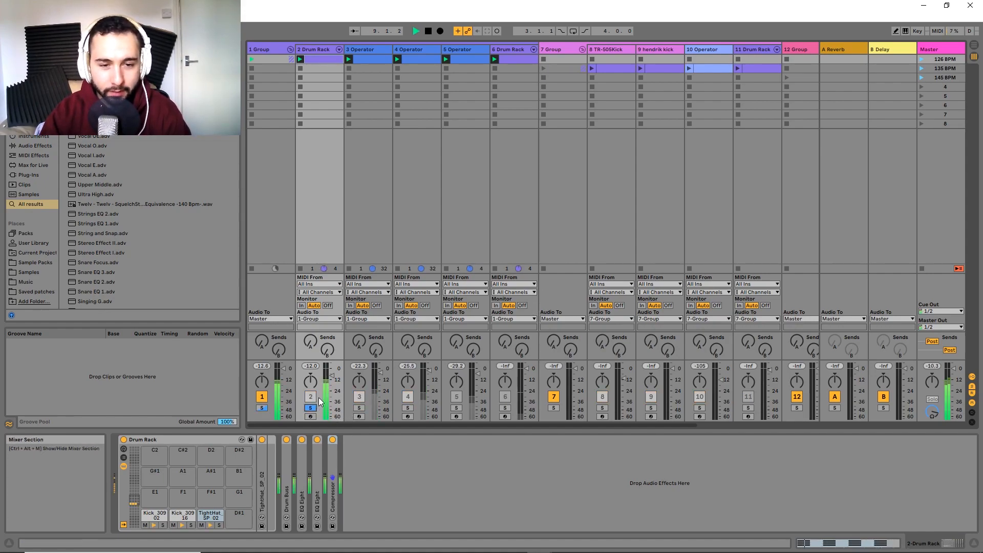
{"action": "left_click", "coordinate": [333, 62]}
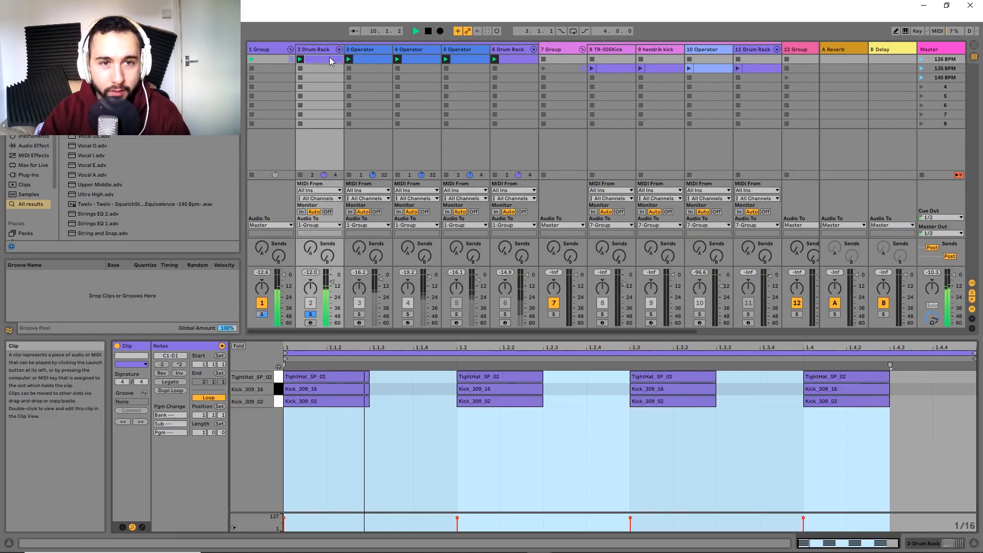
{"action": "left_click", "coordinate": [323, 50]}
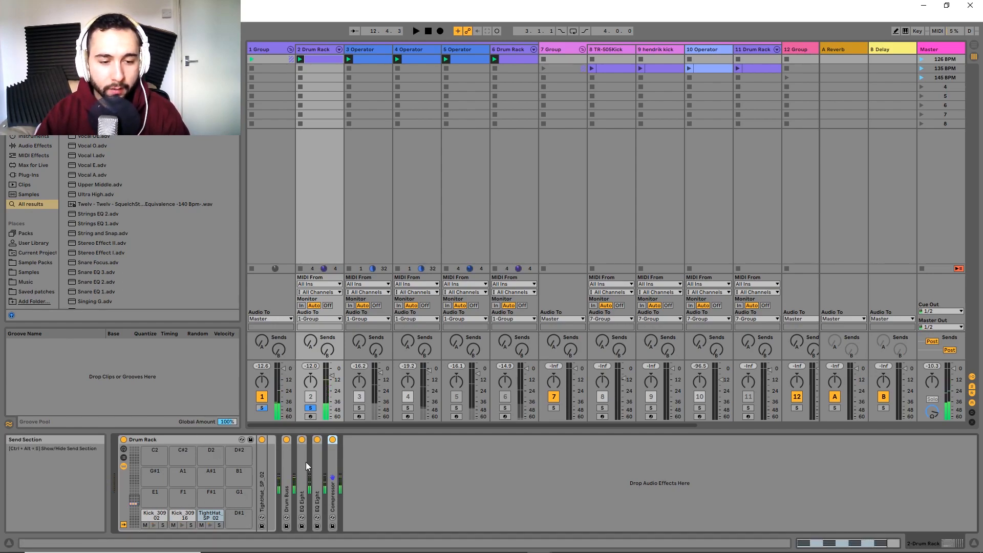
Solo the Kick_309_02 pad and show its sample waveform in the device chain
{"action": "left_click", "coordinate": [163, 525]}
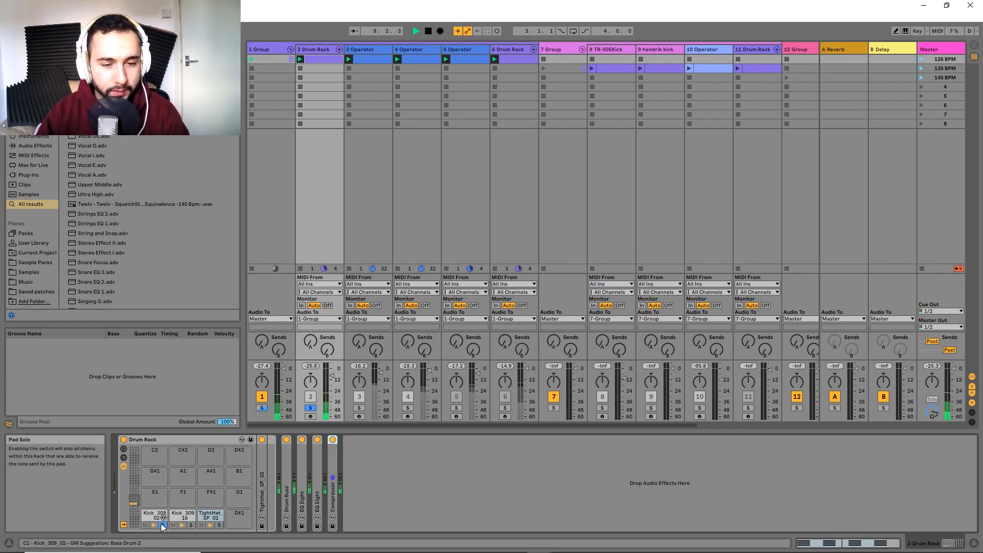
{"action": "double_click", "coordinate": [262, 484]}
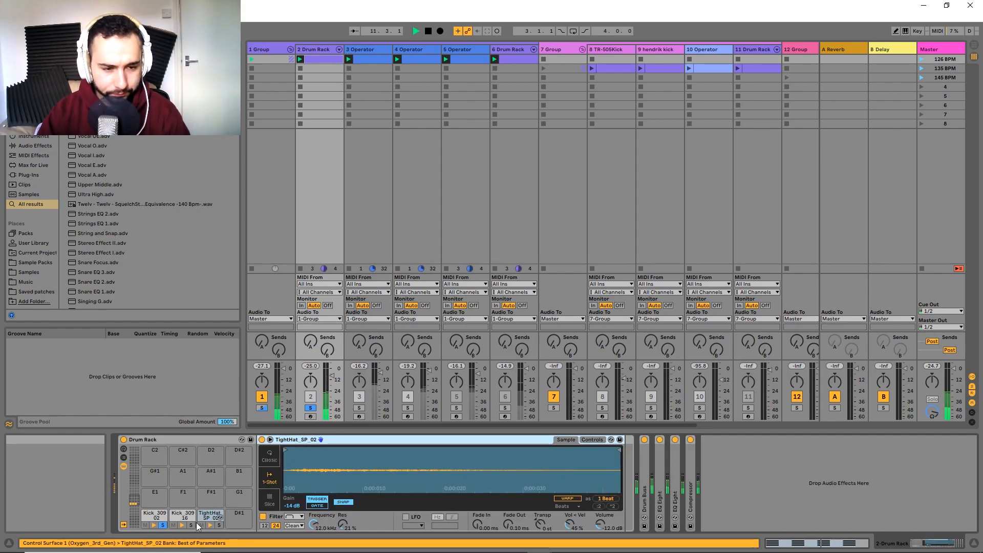
{"action": "left_click", "coordinate": [154, 516]}
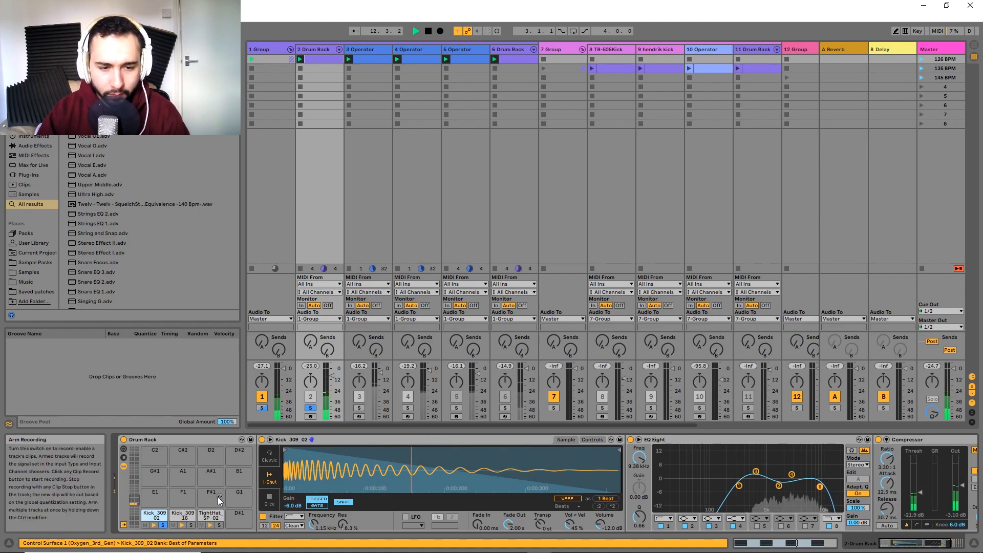
{"action": "left_click", "coordinate": [565, 439]}
{"action": "left_click", "coordinate": [565, 439]}
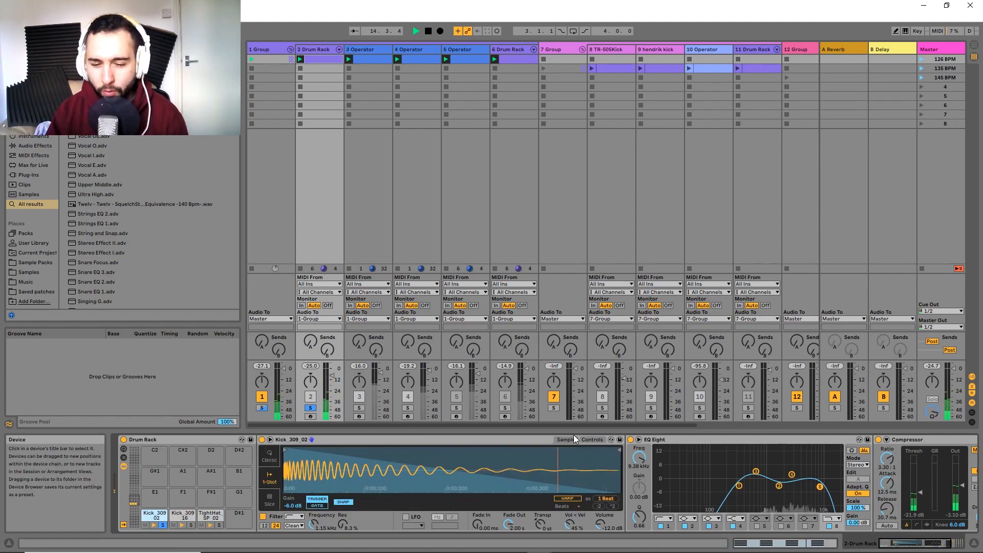
Enable the pitch envelope on Kick_309_02, audition an amount of +12 st, and reset the amount to 0 st
{"action": "left_click", "coordinate": [589, 439]}
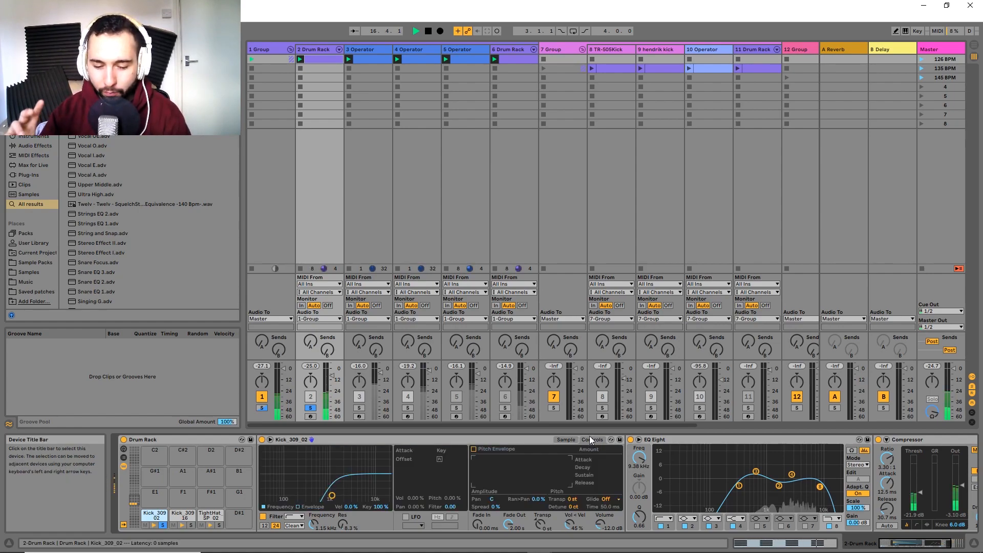
{"action": "left_click", "coordinate": [474, 449]}
{"action": "left_click_drag", "start_coordinate": [606, 449], "coordinate": [606, 429]}
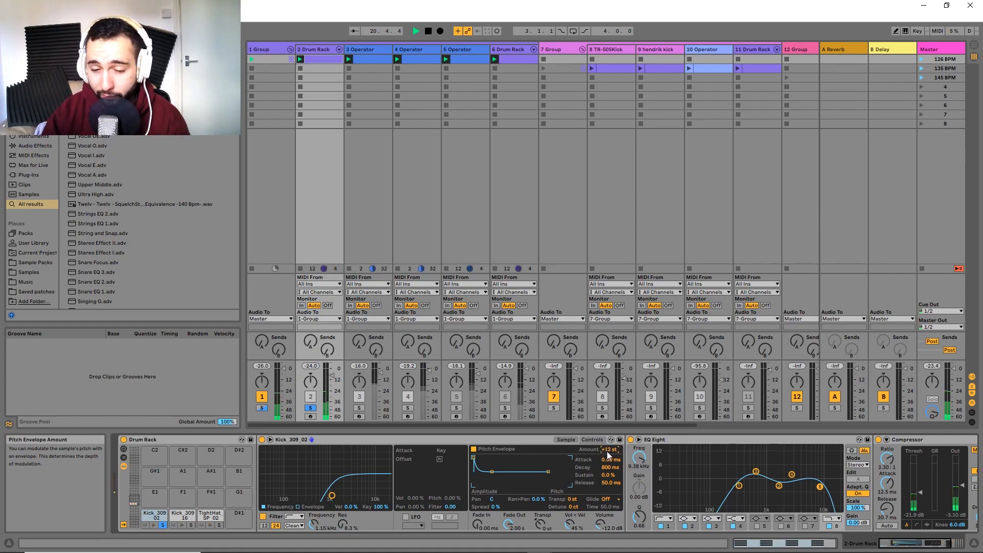
{"action": "key", "text": "Delete"}
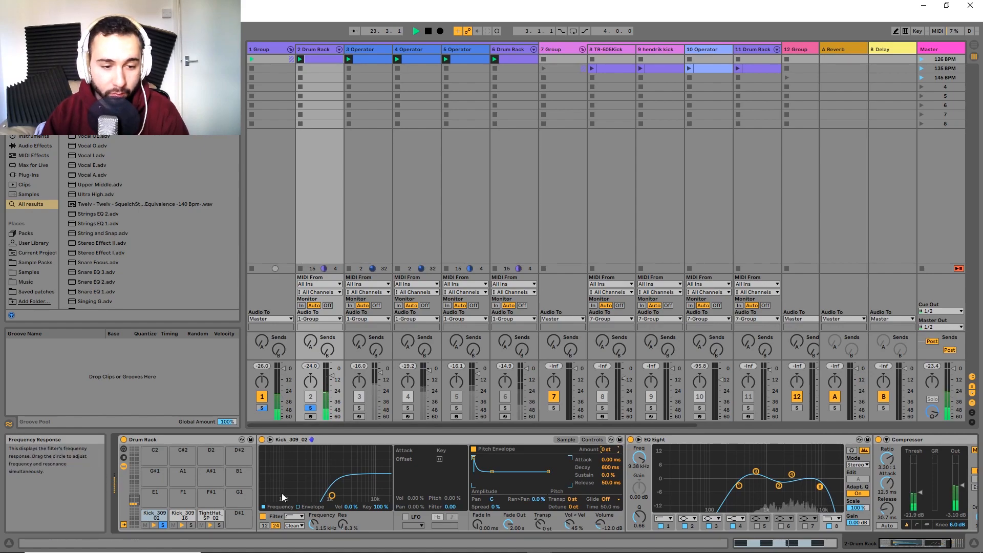
Audition filter cutoff changes and Classic playback on Kick_309_02, restoring 1.15 kHz and 1-Shot mode
{"action": "left_click", "coordinate": [566, 439]}
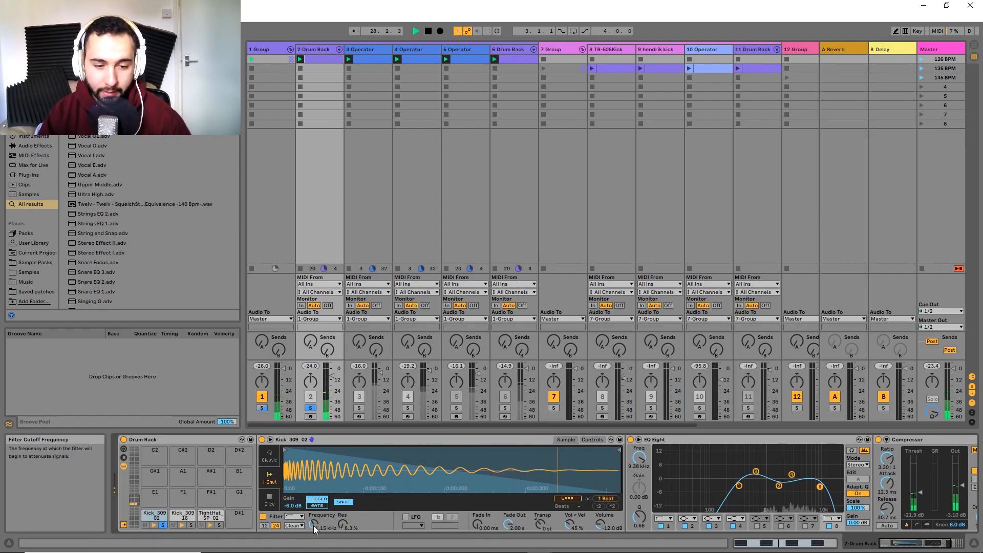
{"action": "left_click_drag", "start_coordinate": [313, 526], "coordinate": [333, 518]}
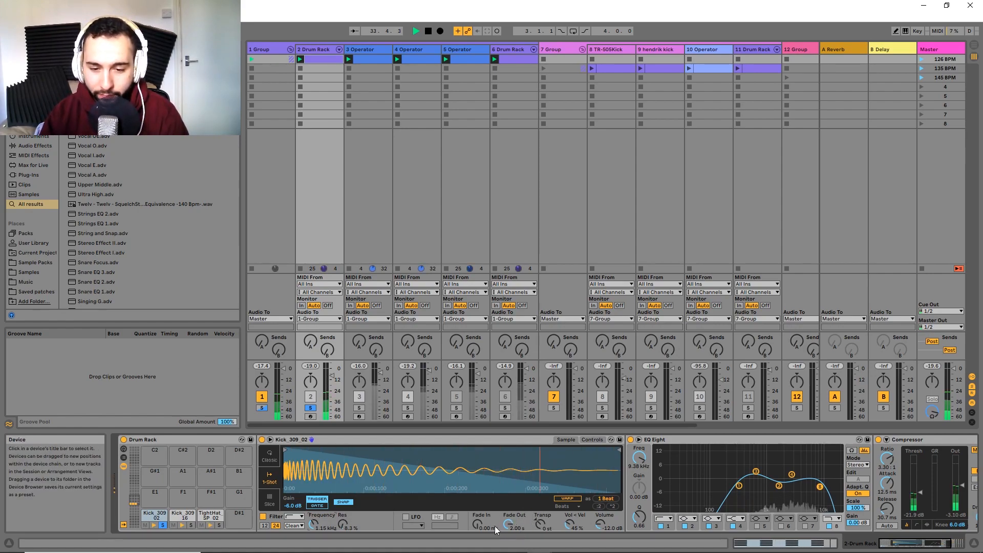
{"action": "left_click", "coordinate": [269, 456]}
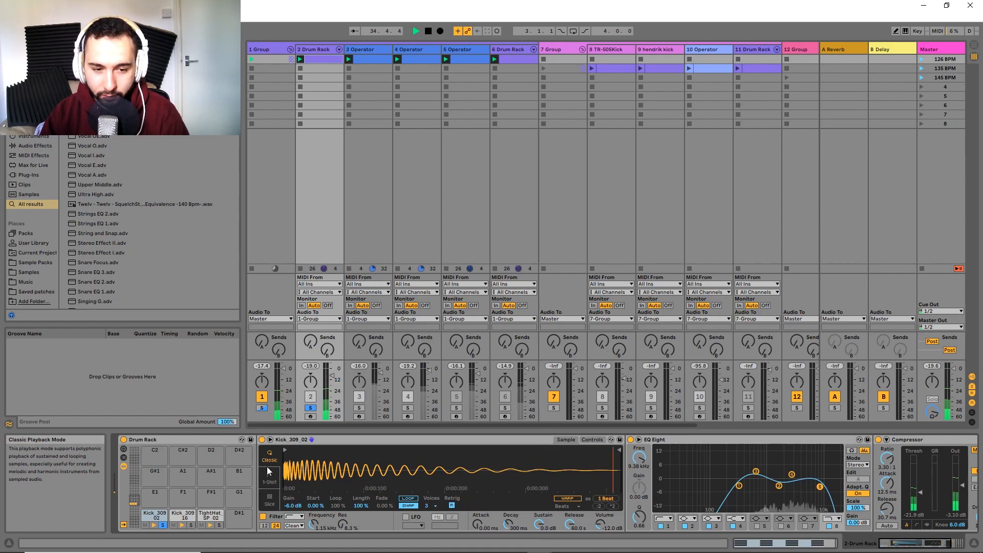
{"action": "left_click", "coordinate": [270, 477]}
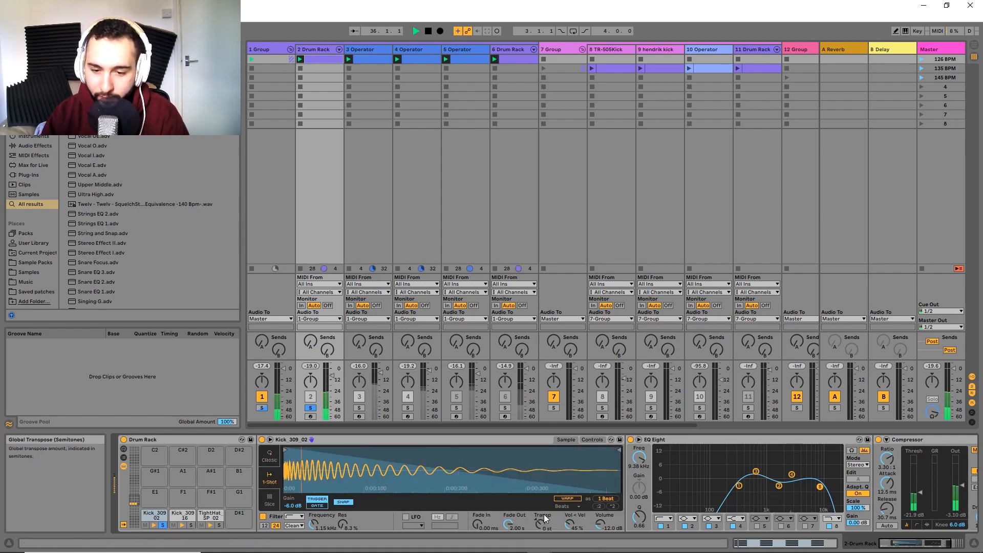
Examine the EQ Eight and Compressor settings in the Kick_309_02 chain
{"action": "left_click_drag", "start_coordinate": [636, 468], "coordinate": [446, 463]}
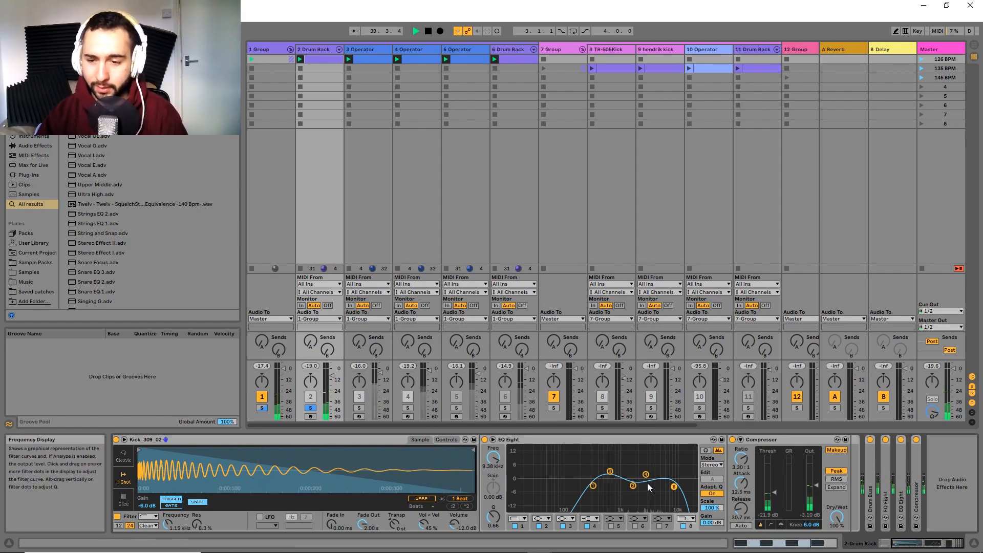
{"action": "left_click", "coordinate": [783, 439]}
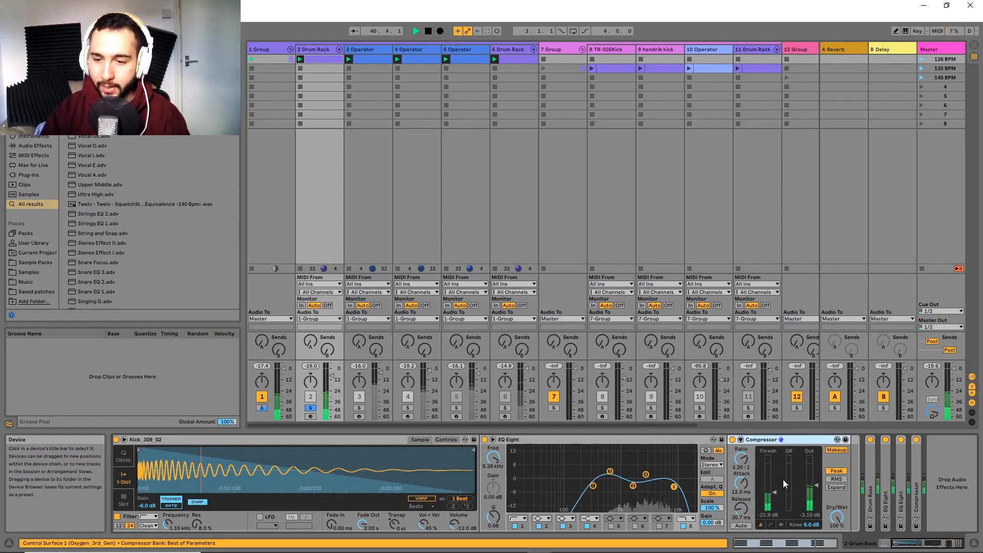
{"action": "left_click_drag", "start_coordinate": [546, 478], "coordinate": [839, 484]}
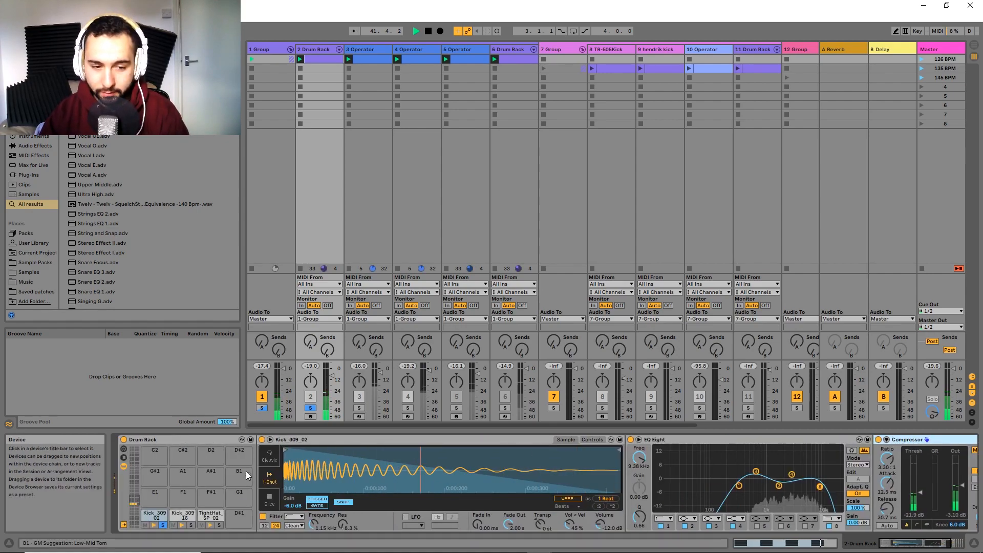
Solo the Kick_309_16 pad and inspect its filter and pitch controls, sample, and effects
{"action": "left_click", "coordinate": [191, 526]}
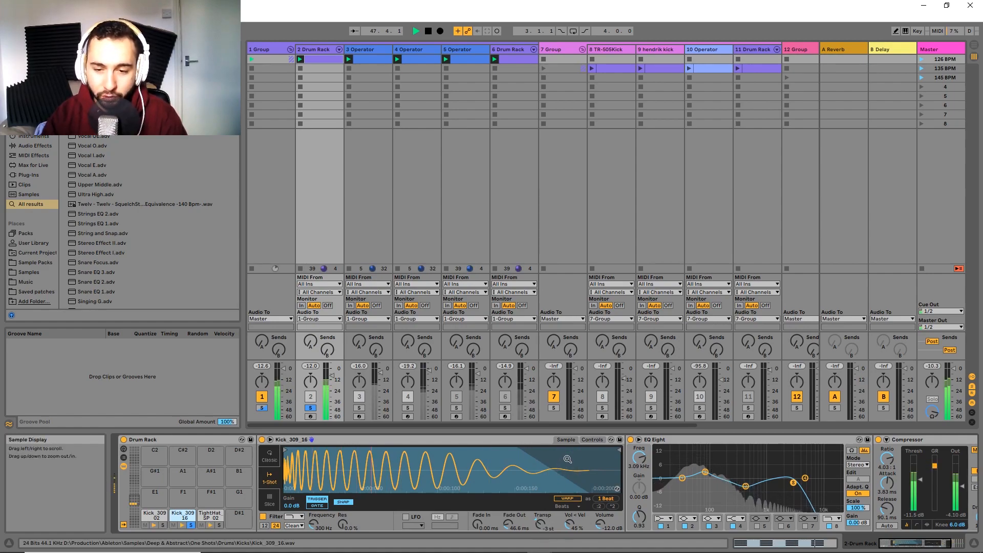
{"action": "left_click", "coordinate": [592, 440]}
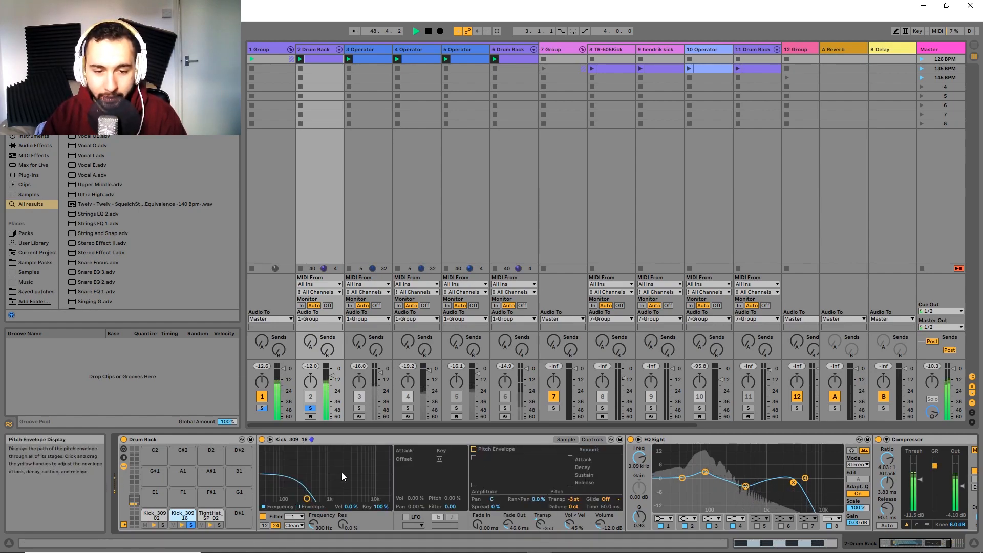
{"action": "left_click", "coordinate": [566, 440]}
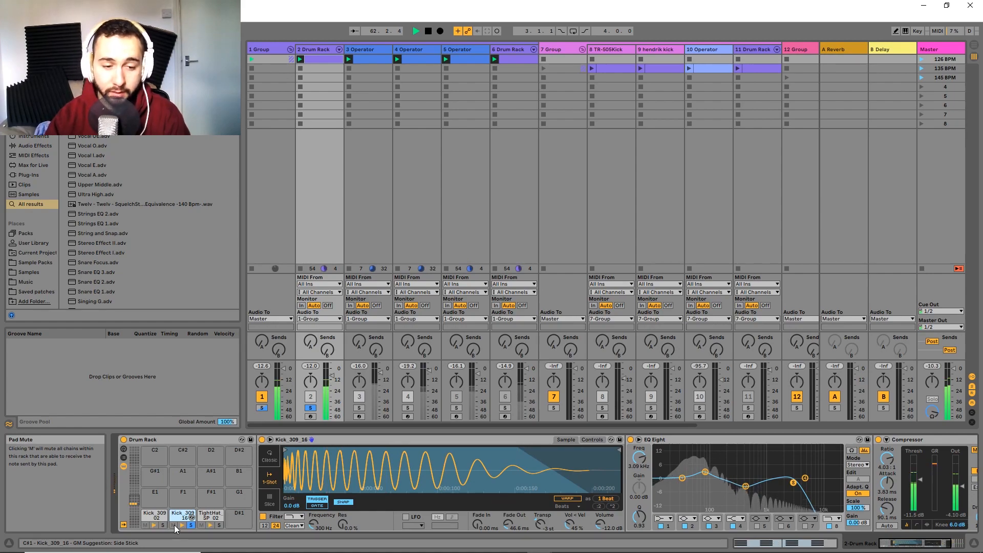
Solo the TightHat_SP_02 pad and compare the sound with its sampler bypassed and re-enabled
{"action": "left_click", "coordinate": [210, 516]}
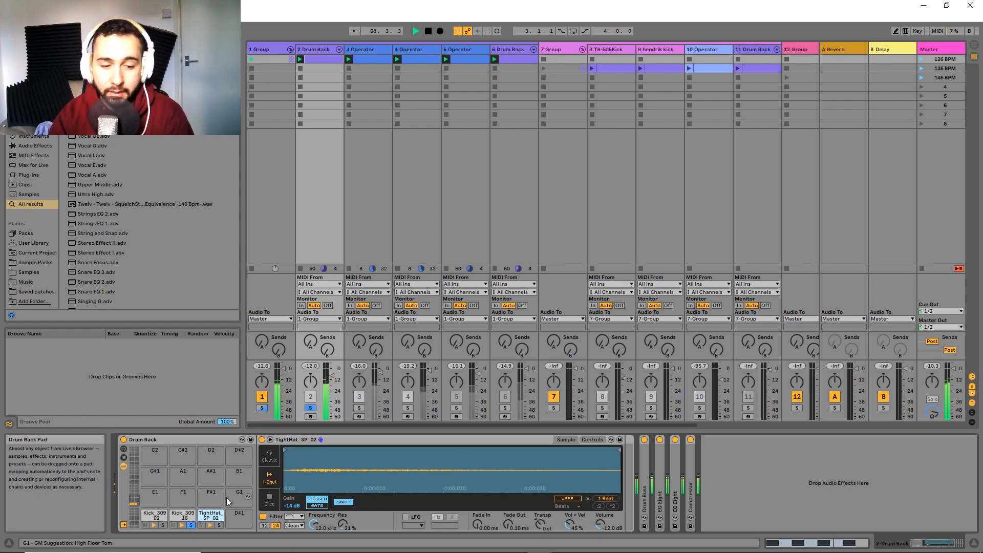
{"action": "left_click", "coordinate": [218, 526]}
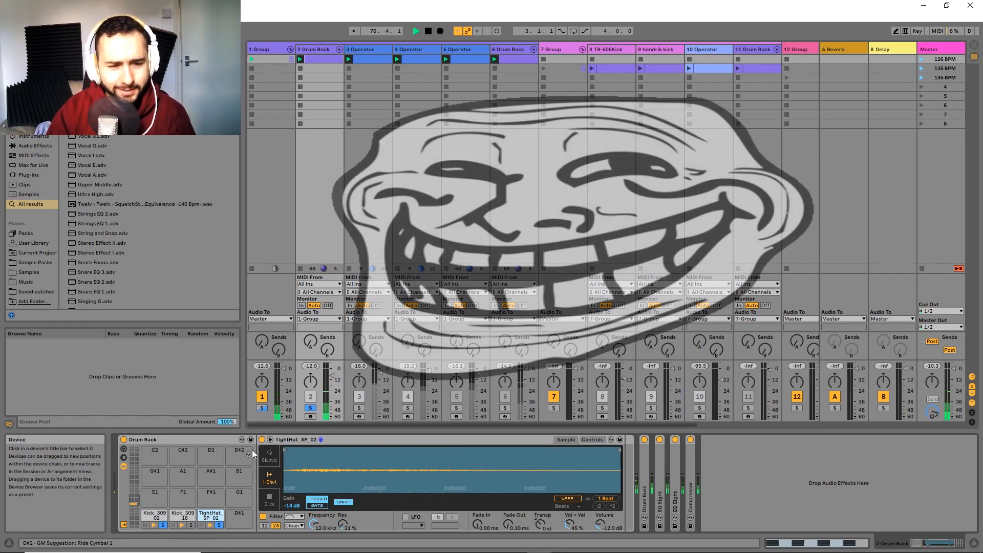
{"action": "left_click", "coordinate": [262, 439]}
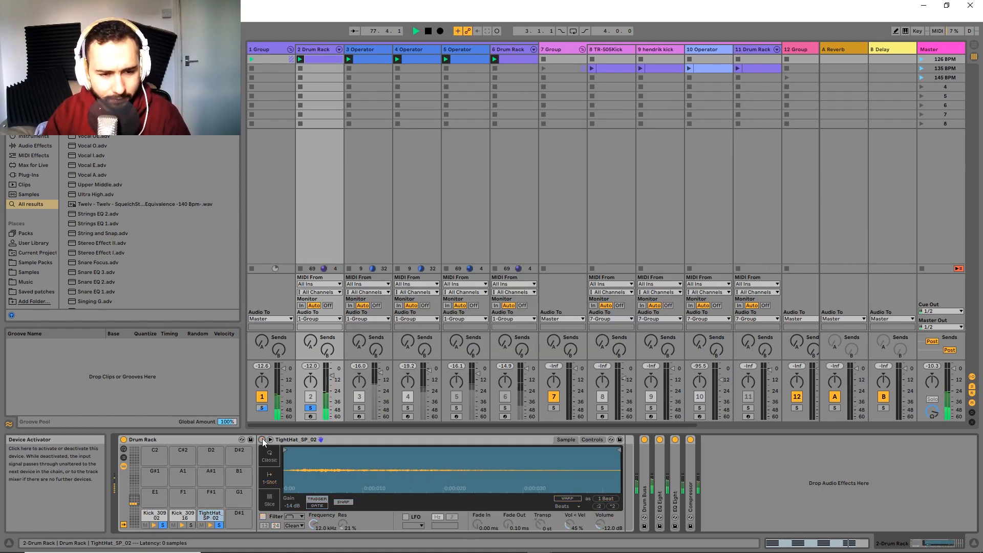
{"action": "left_click", "coordinate": [262, 439]}
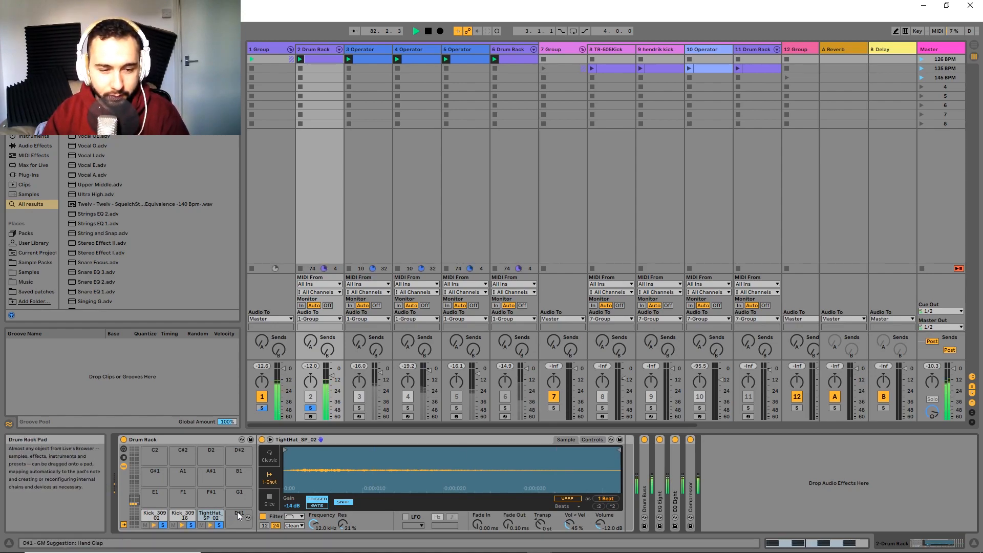
Unsolo the TightHat_SP_02 and Kick_309_16 pads, and audition the 6 Drum Rack track soloed alongside the kick track
{"action": "left_click", "coordinate": [219, 526]}
{"action": "left_click", "coordinate": [192, 525]}
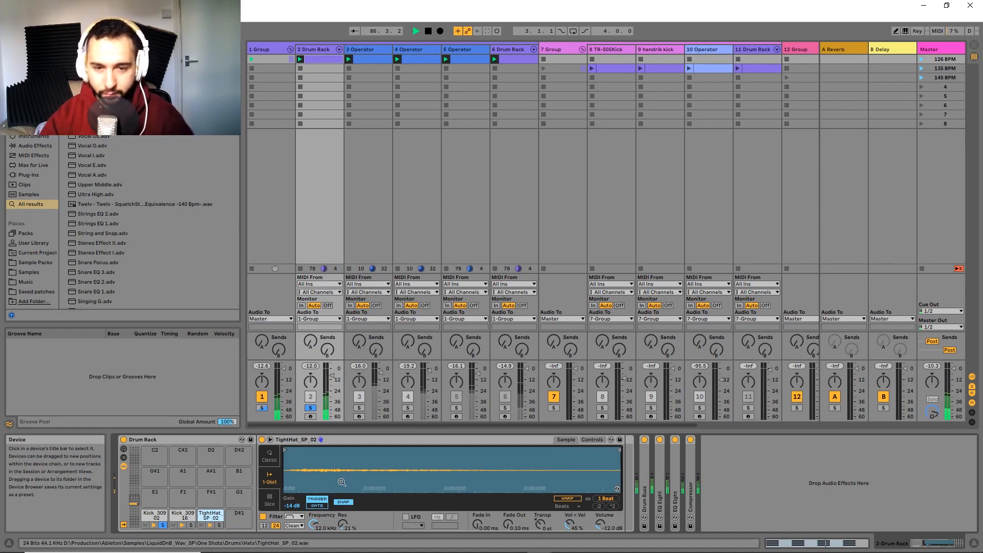
{"action": "left_click", "coordinate": [506, 408]}
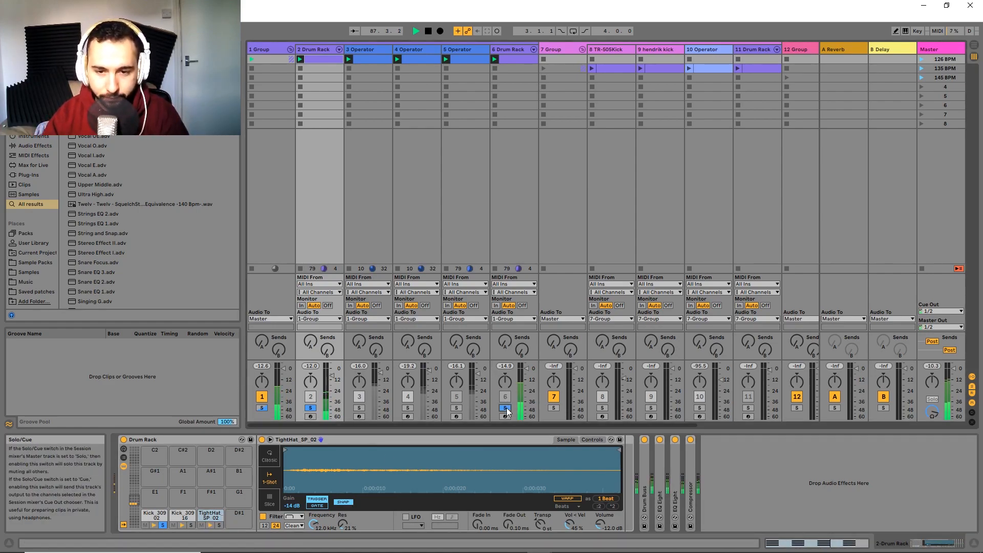
{"action": "key", "text": "space"}
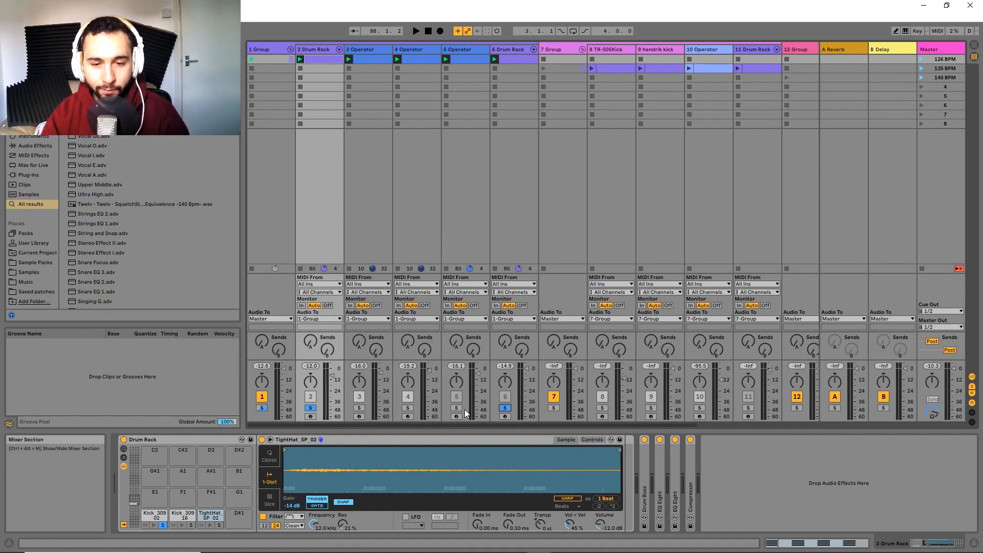
{"action": "key", "text": "space"}
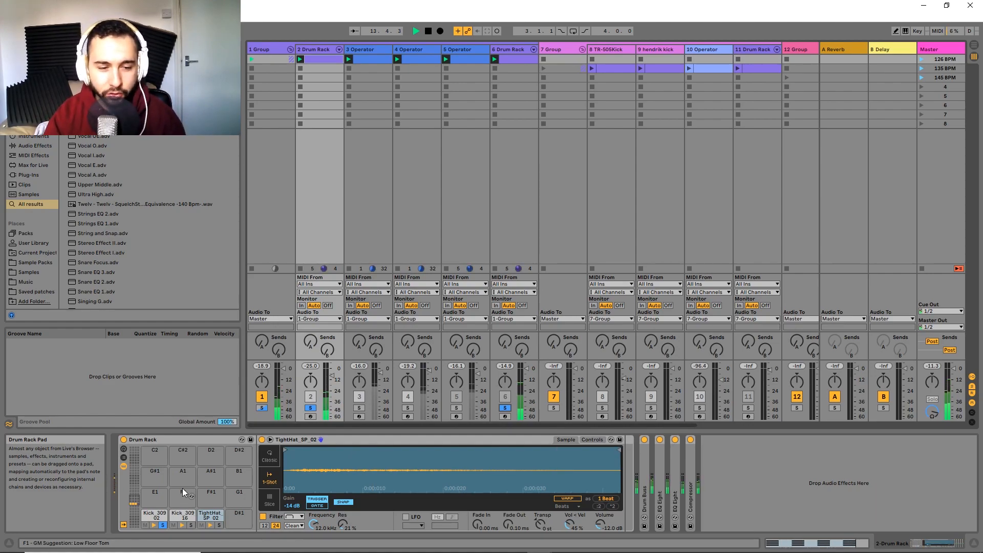
Solo the 1 Group track and activate the 6 Drum Rack track for a short playback check
{"action": "mouse_move", "coordinate": [194, 551]}
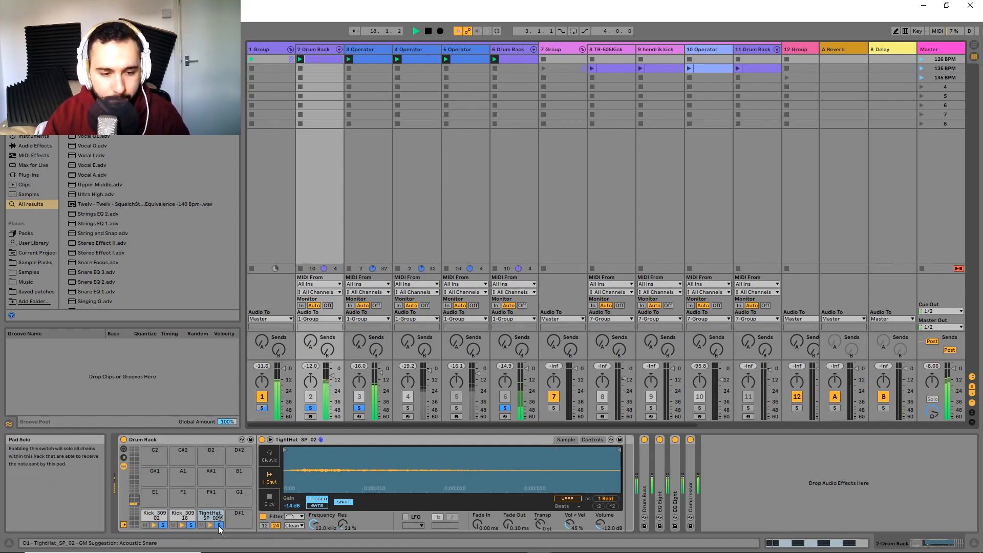
{"action": "left_click", "coordinate": [262, 407]}
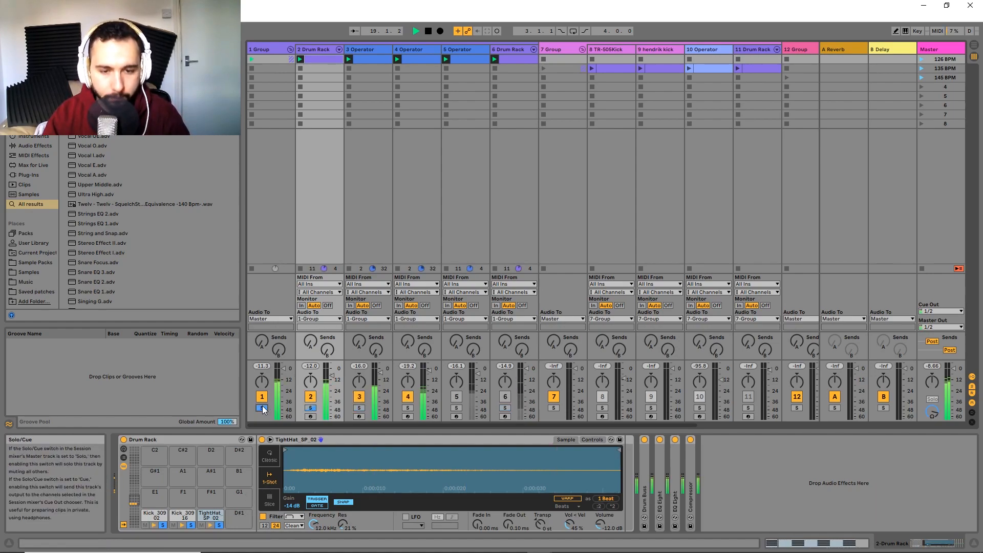
{"action": "left_click", "coordinate": [504, 398]}
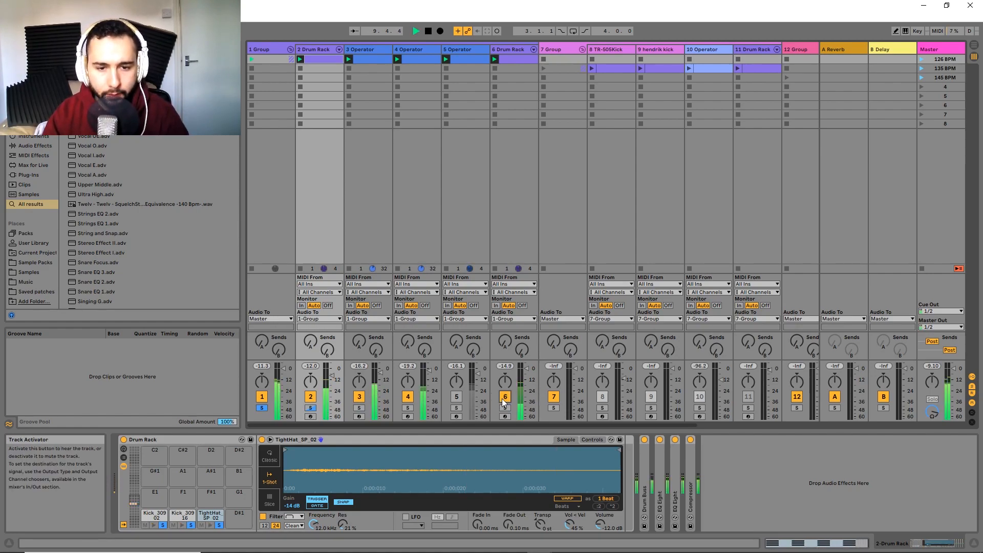
{"action": "key", "text": "space"}
Mute the 3 Operator and 4 Operator tracks and activate the 5 Operator track
{"action": "left_click", "coordinate": [359, 397]}
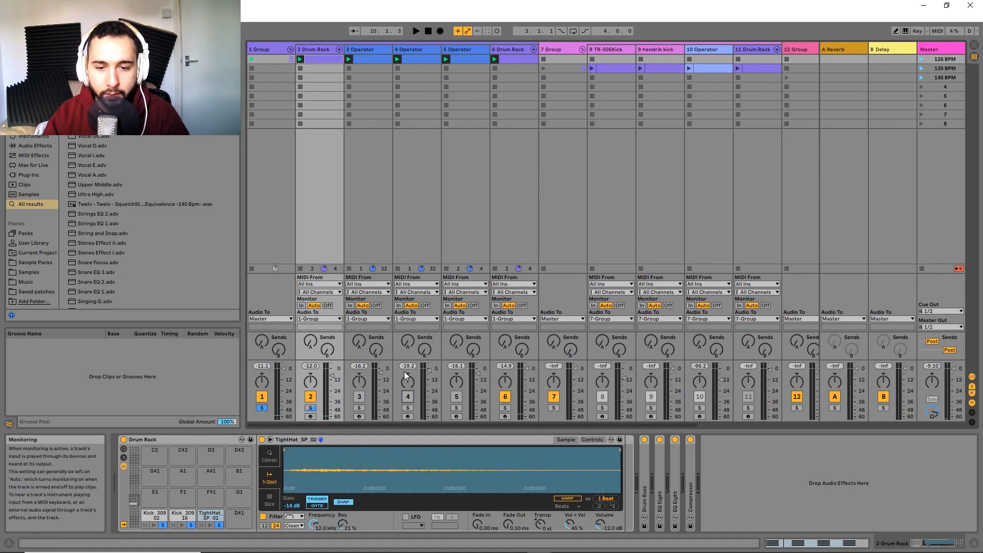
{"action": "left_click", "coordinate": [407, 397]}
{"action": "left_click", "coordinate": [456, 397]}
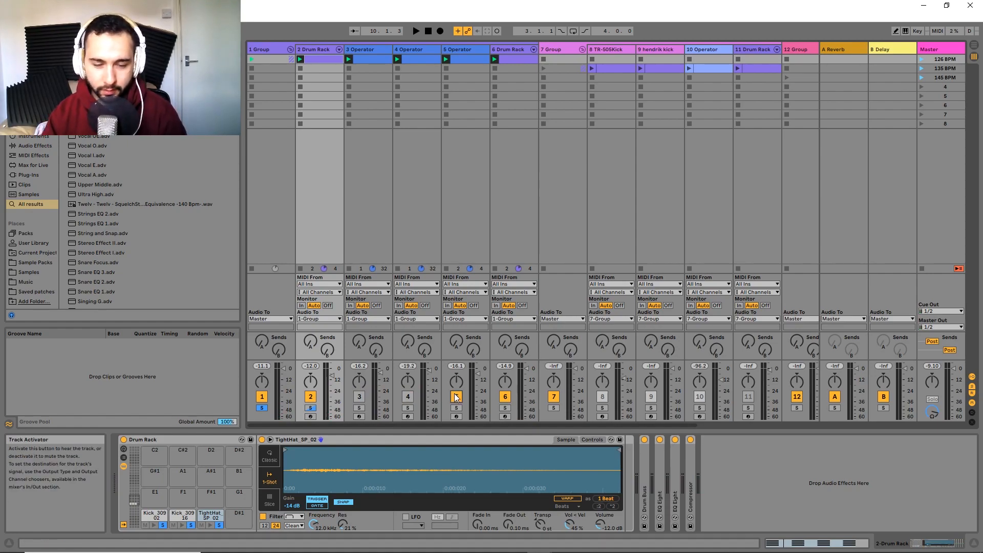
Audition the kick with the 5 Operator track, mute that track, and reactivate the 3 Operator and 4 Operator tracks
{"action": "key", "text": "space"}
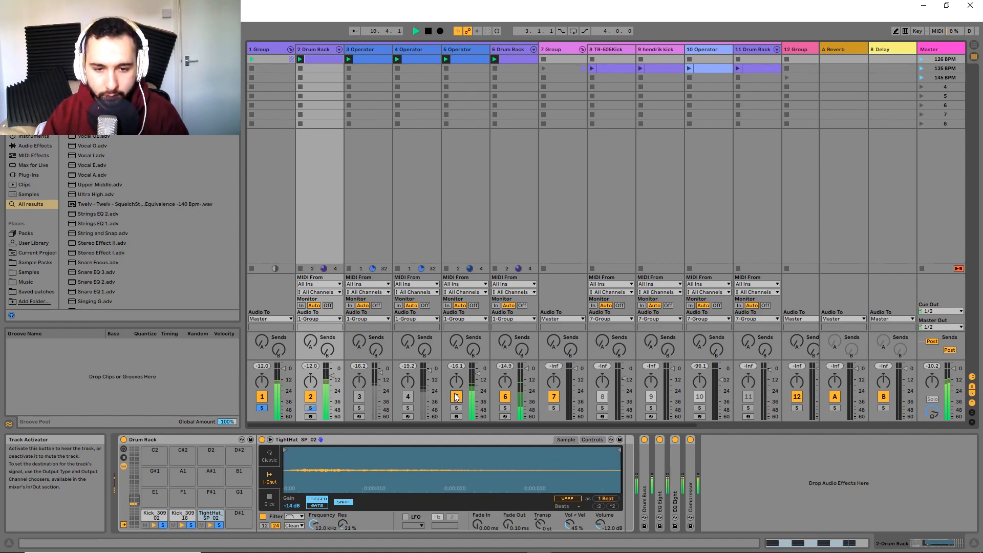
{"action": "left_click", "coordinate": [456, 397]}
{"action": "key", "text": "space"}
{"action": "left_click", "coordinate": [358, 397]}
{"action": "left_click", "coordinate": [408, 397]}
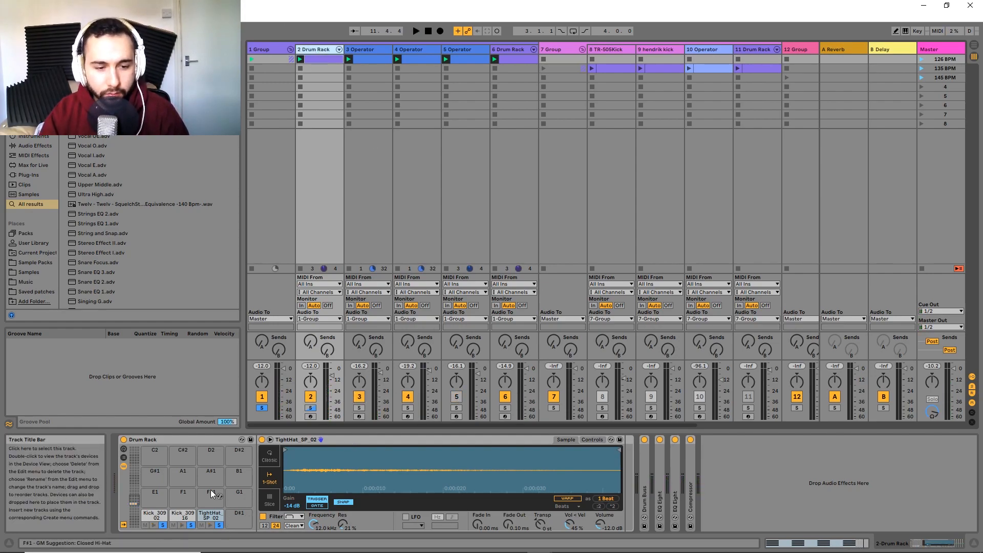
Inspect the Kick_309_16 pad's effects, examining the second EQ Eight band and the Compressor's settings
{"action": "left_click", "coordinate": [182, 515]}
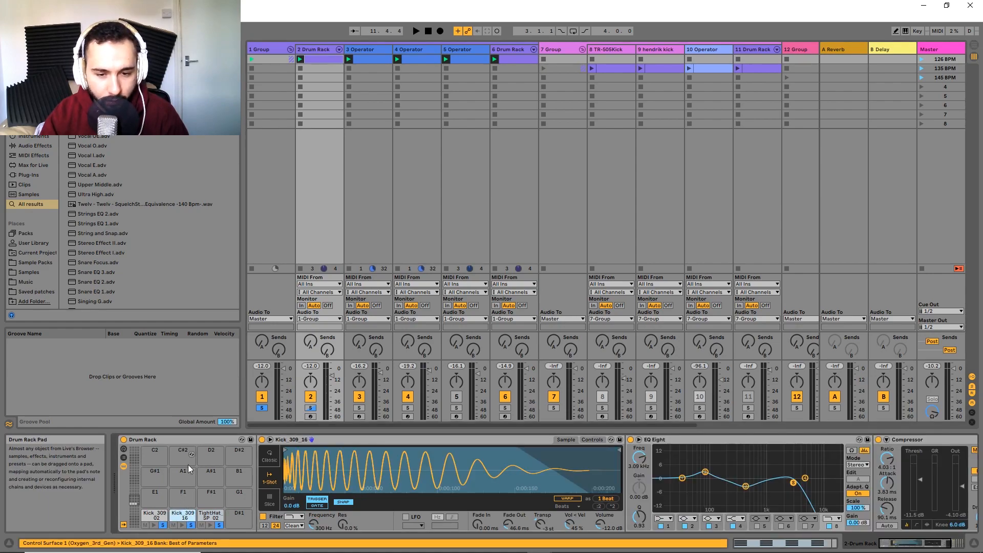
{"action": "scroll", "coordinate": [554, 454], "scroll_direction": "down", "scroll_amount": 3}
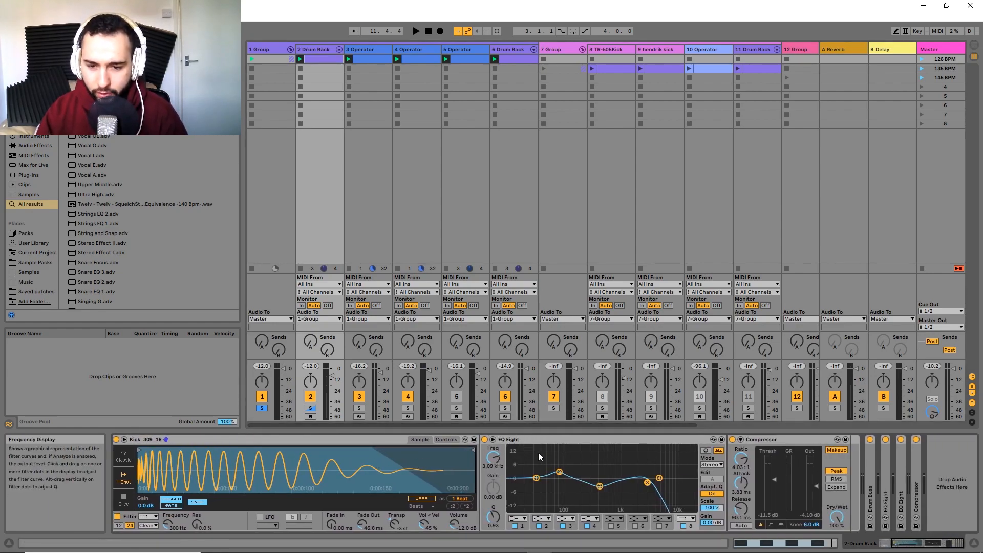
{"action": "left_click", "coordinate": [558, 471]}
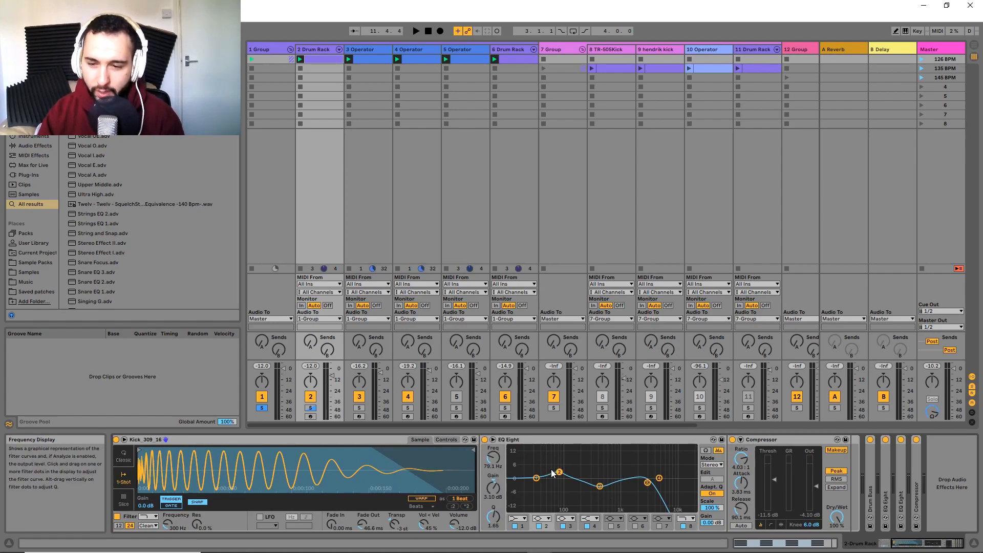
{"action": "left_click", "coordinate": [756, 442]}
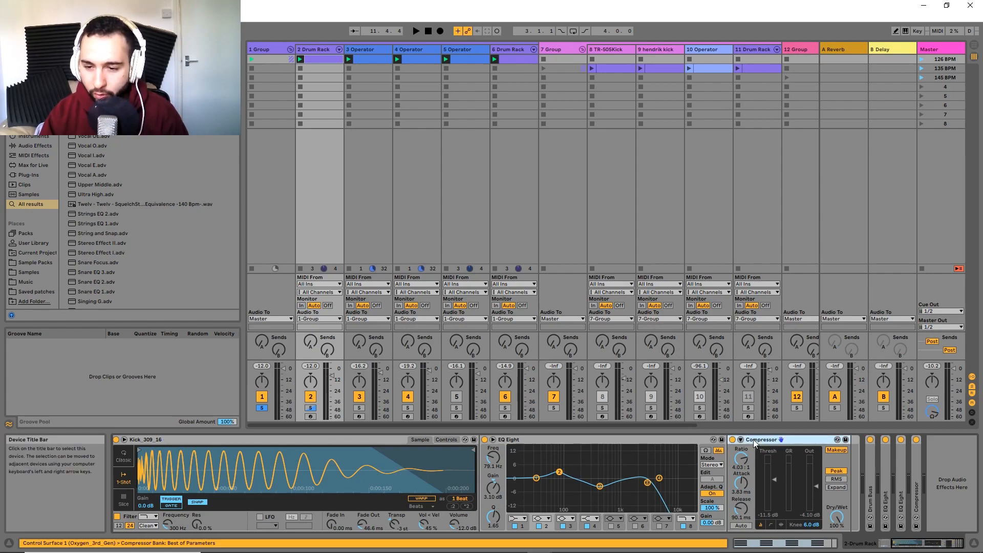
{"action": "scroll", "coordinate": [549, 455], "scroll_direction": "up", "scroll_amount": 3}
{"action": "scroll", "coordinate": [550, 455], "scroll_direction": "down", "scroll_amount": 3}
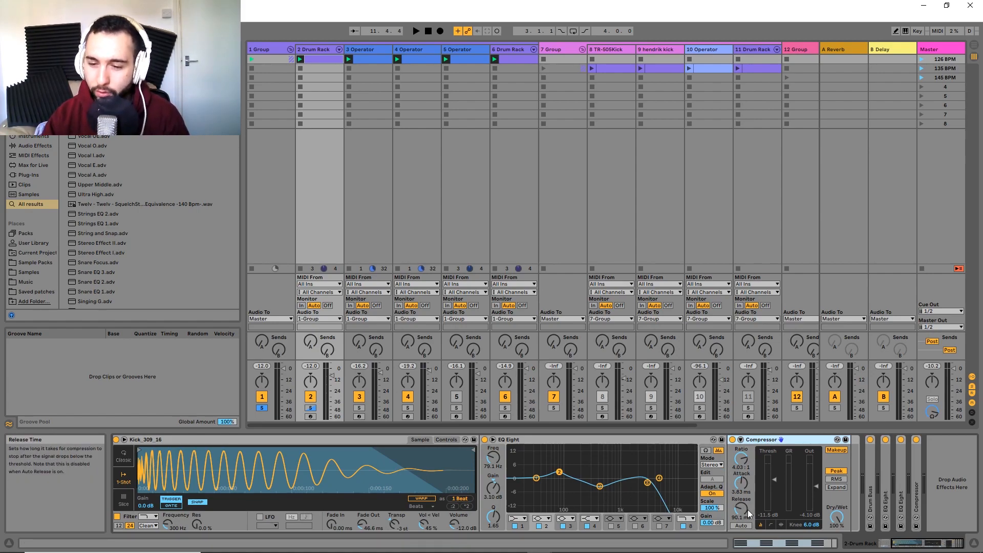
Select the TightHat_SP_02 pad, unfold the track's Drum Buss, and audition it with Dry/Wet at 100%
{"action": "scroll", "coordinate": [570, 499], "scroll_direction": "left", "scroll_amount": 5}
{"action": "left_click", "coordinate": [209, 516]}
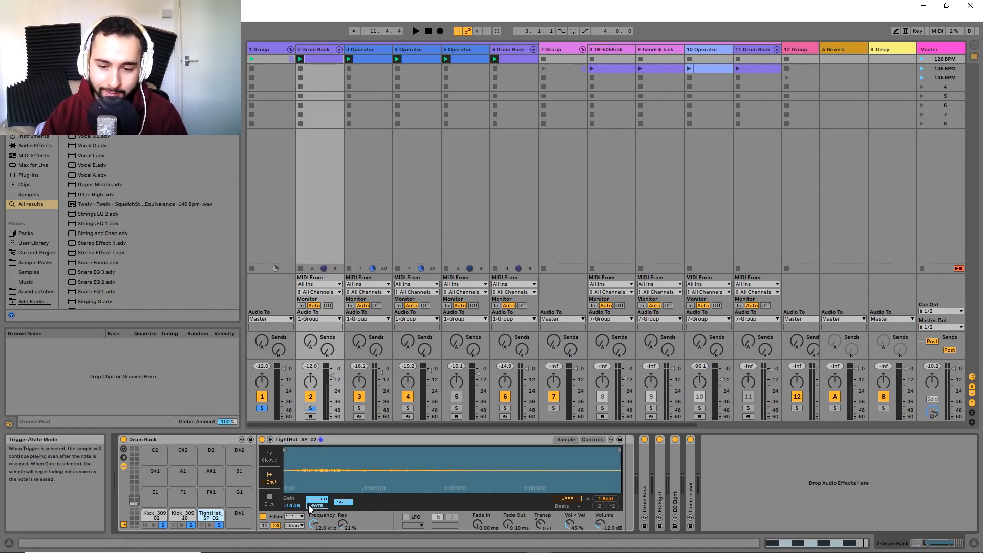
{"action": "double_click", "coordinate": [647, 462]}
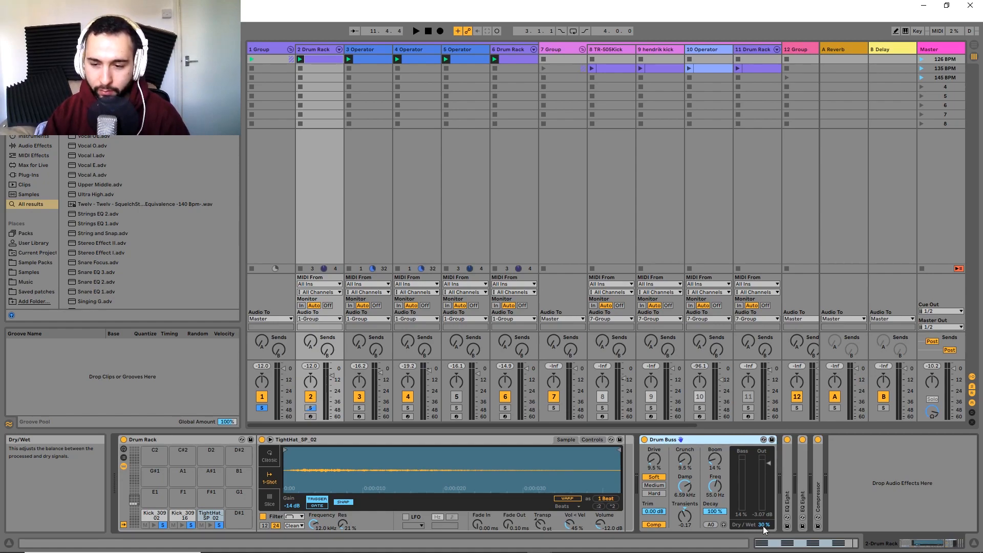
{"action": "left_click_drag", "start_coordinate": [764, 525], "coordinate": [764, 465]}
{"action": "key", "text": "space"}
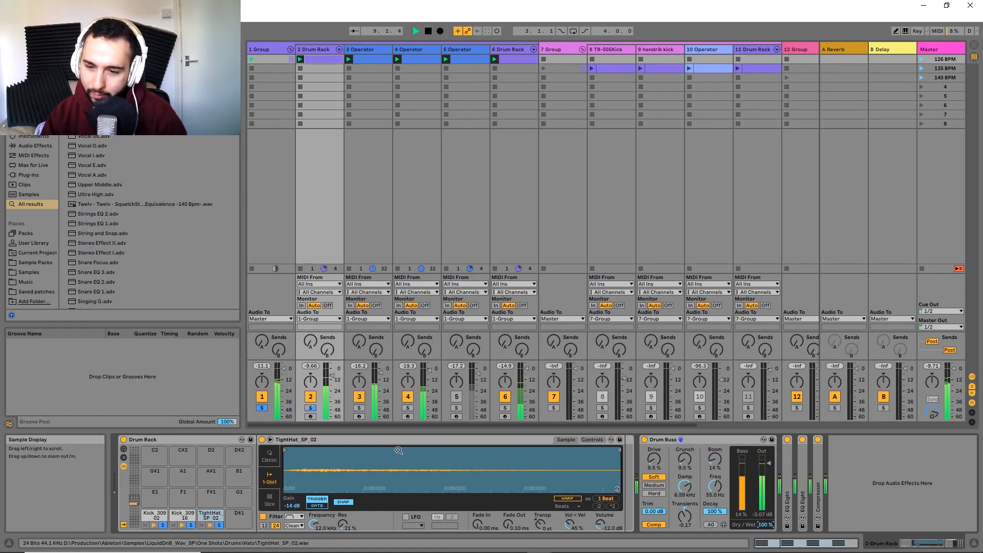
Stop playback and clear the solos on the 1 Group and 2 Drum Rack tracks and on the drum pads
{"action": "left_click", "coordinate": [310, 408]}
{"action": "left_click", "coordinate": [311, 410]}
{"action": "key", "text": "space"}
{"action": "left_click", "coordinate": [219, 526]}
{"action": "left_click", "coordinate": [191, 526]}
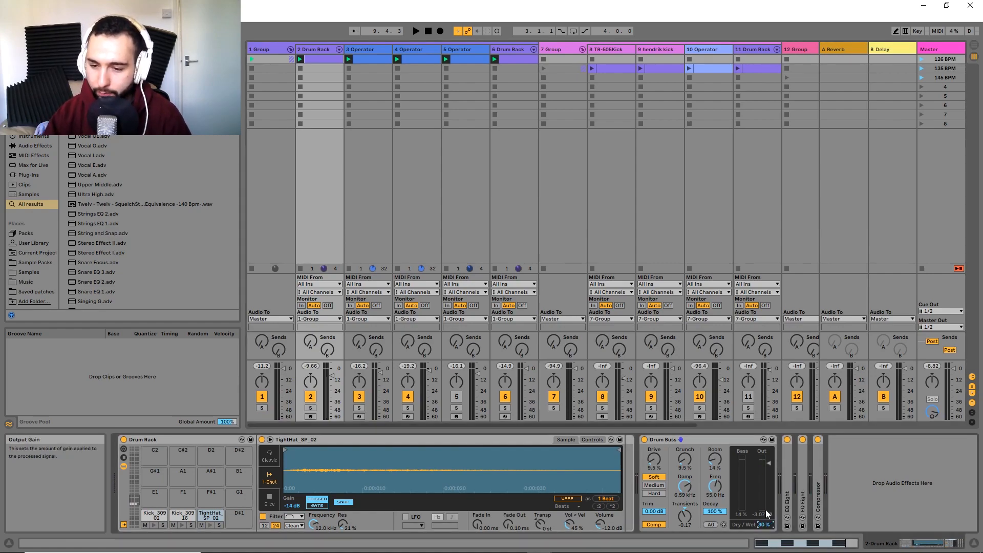
Fold the Drum Buss, unfold the first EQ Eight, and compare playback with the EQ bypassed and enabled
{"action": "double_click", "coordinate": [714, 439]}
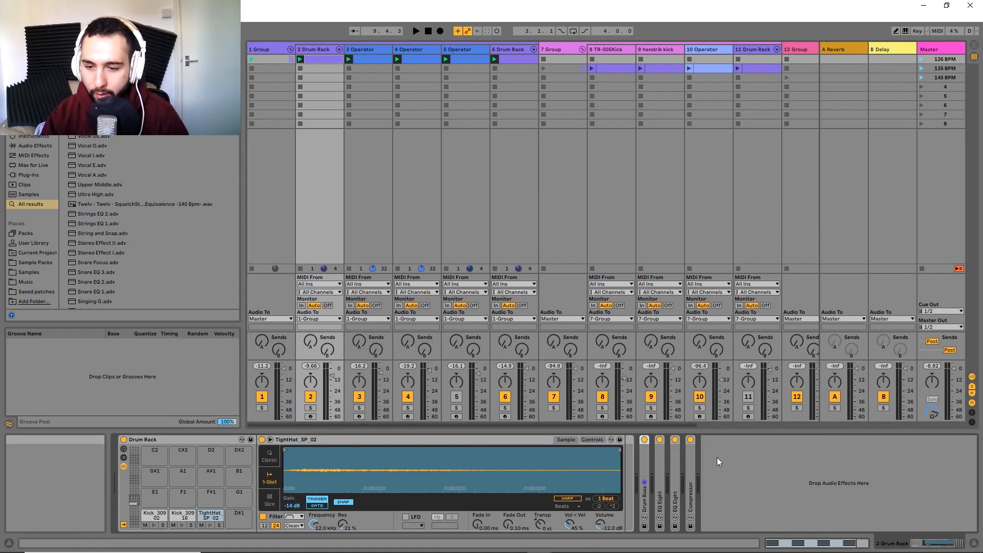
{"action": "double_click", "coordinate": [660, 473]}
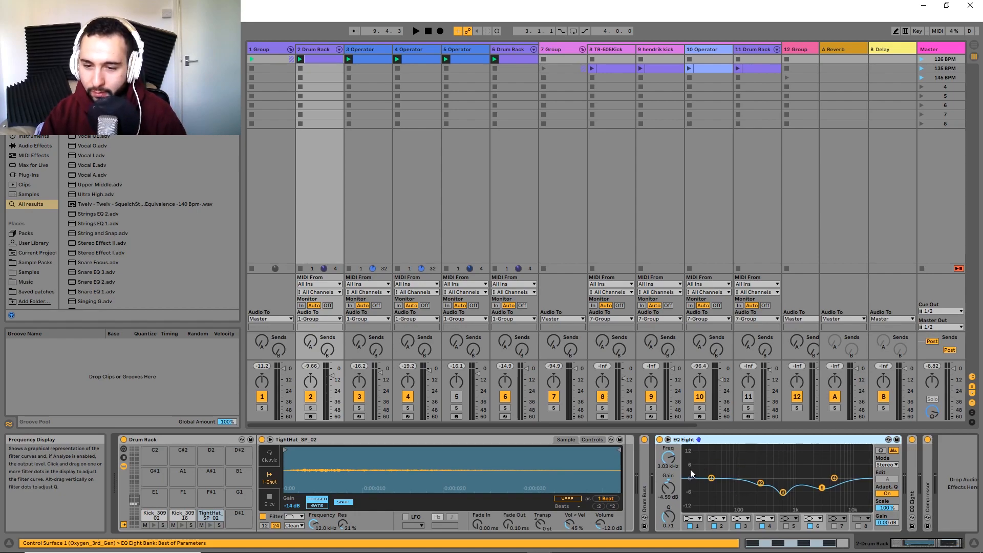
{"action": "key", "text": "space"}
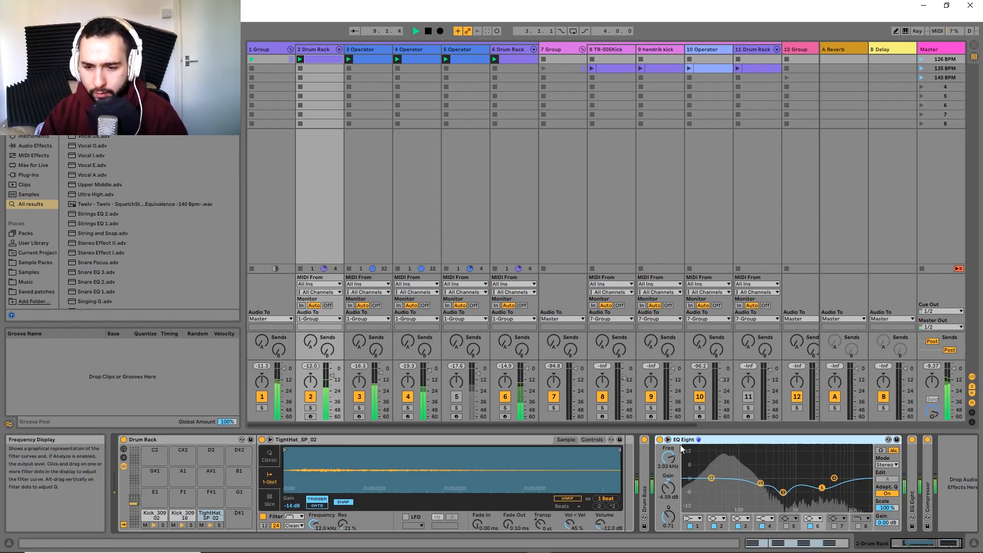
{"action": "left_click", "coordinate": [660, 439]}
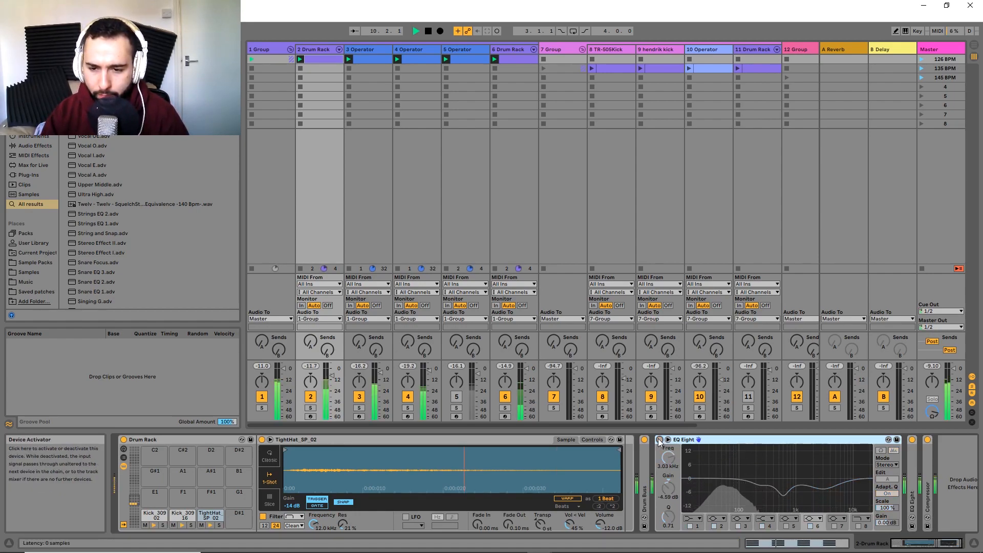
{"action": "left_click", "coordinate": [660, 440]}
{"action": "left_click", "coordinate": [659, 440]}
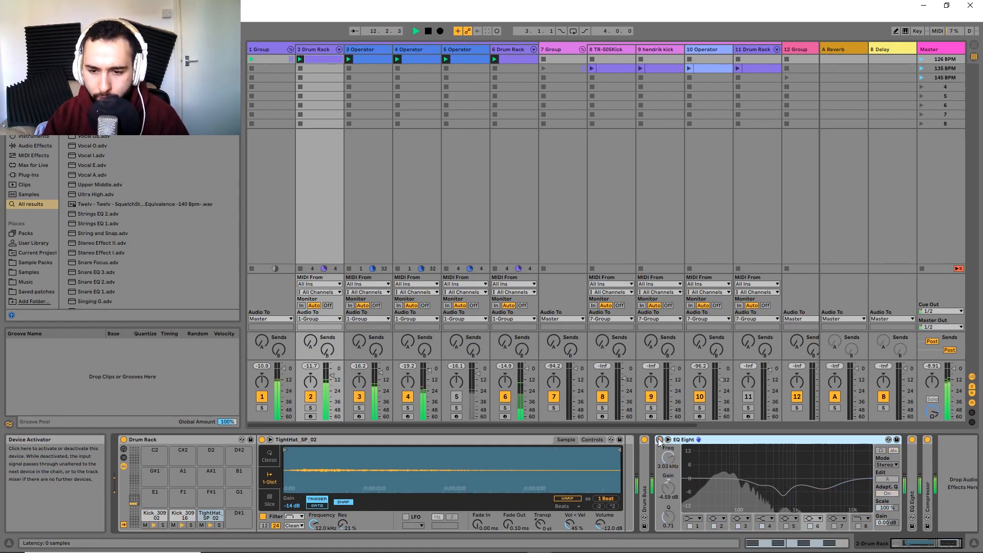
{"action": "left_click", "coordinate": [660, 441]}
{"action": "key", "text": "space"}
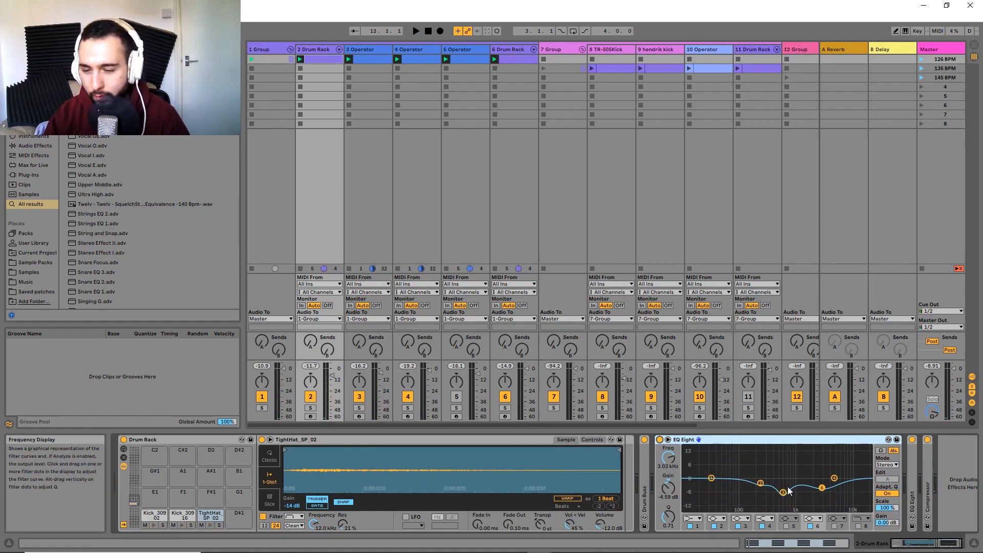
Fold the first EQ Eight and check its effect again during a short playback
{"action": "double_click", "coordinate": [686, 440]}
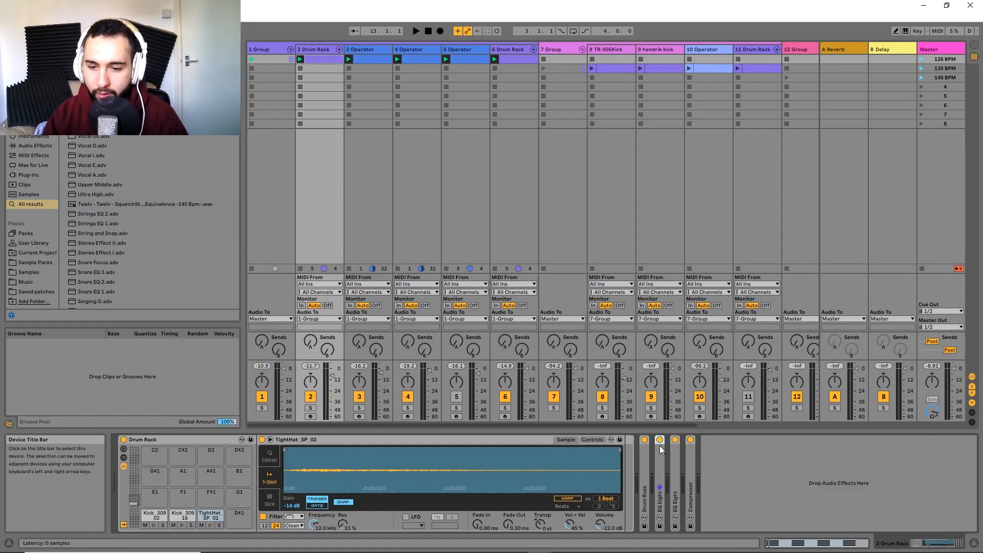
{"action": "key", "text": "space"}
{"action": "left_click", "coordinate": [660, 440]}
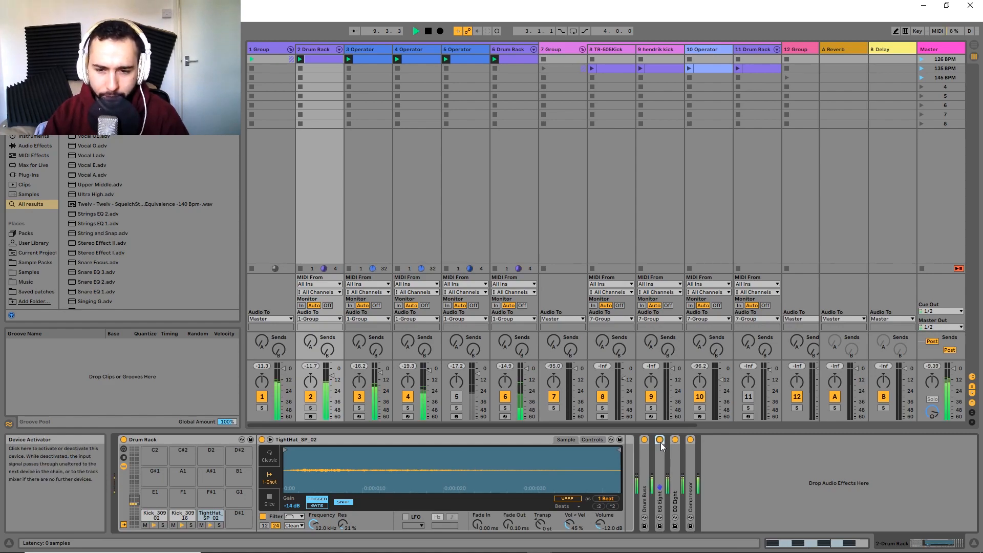
{"action": "key", "text": "space"}
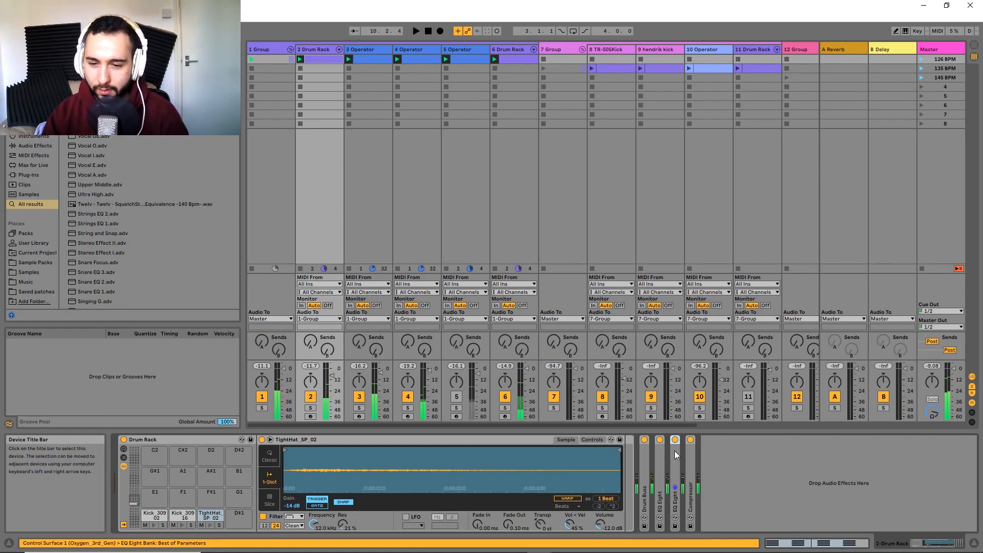
Examine the curve of the second EQ Eight, fold it, and unfold the Compressor at the end of the chain
{"action": "double_click", "coordinate": [663, 448]}
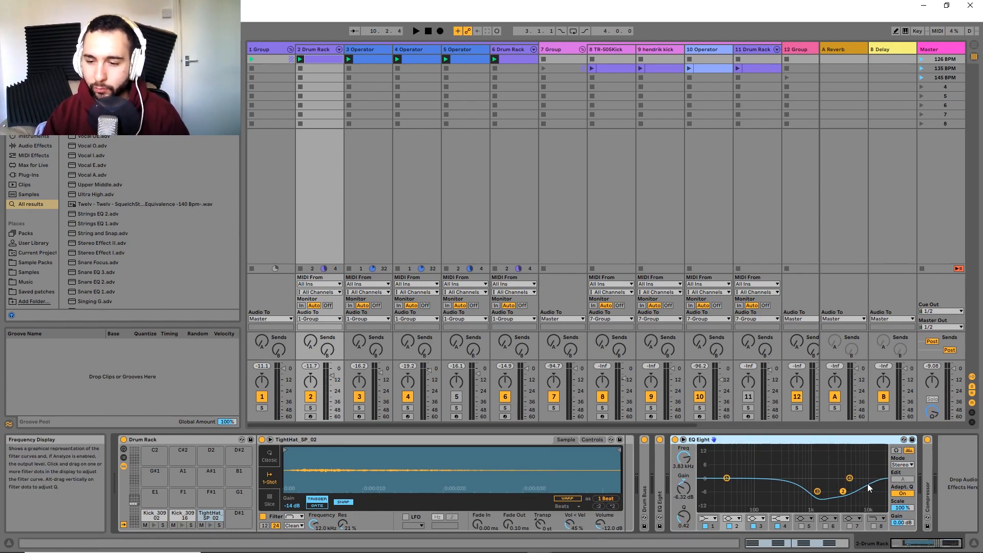
{"action": "double_click", "coordinate": [738, 447]}
{"action": "double_click", "coordinate": [690, 471]}
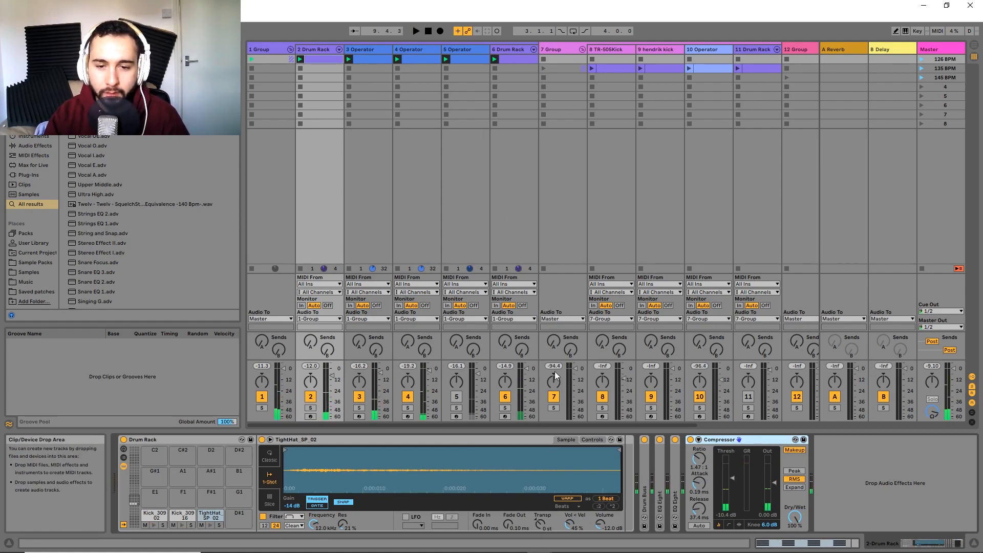
Launch the 135 BPM scene to audition the 7 Group kick layers
{"action": "scroll", "coordinate": [429, 169], "scroll_direction": "right", "scroll_amount": 3}
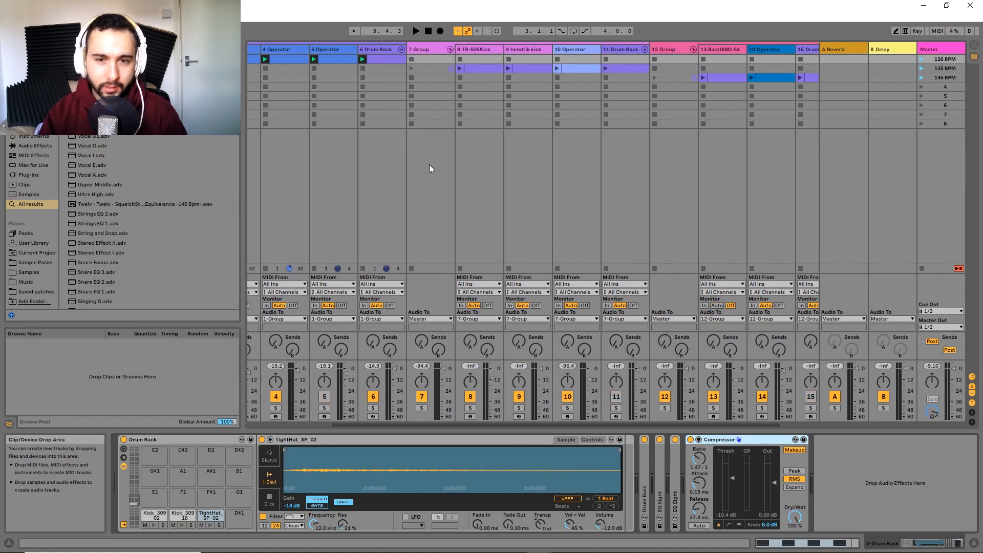
{"action": "left_click_drag", "start_coordinate": [429, 169], "coordinate": [599, 180]}
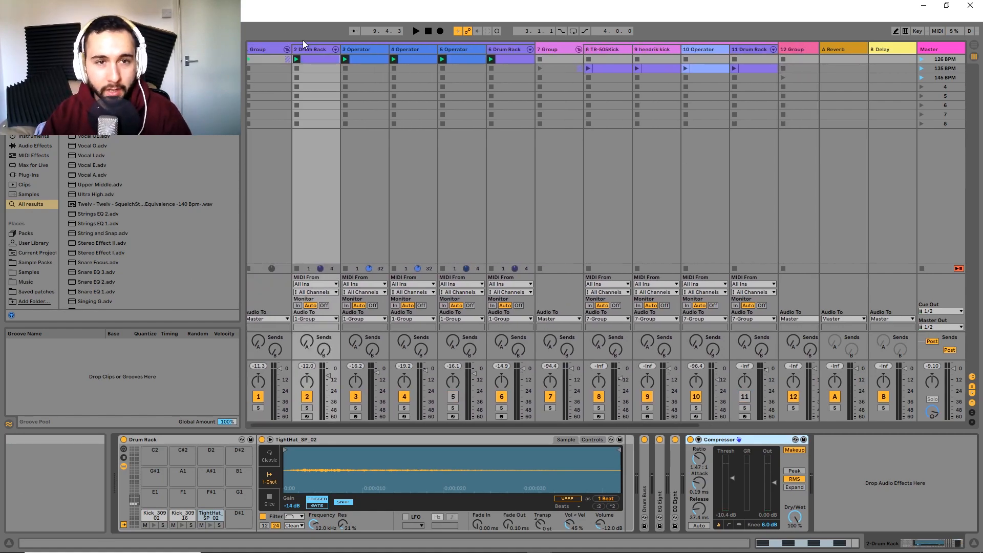
{"action": "left_click", "coordinate": [313, 50]}
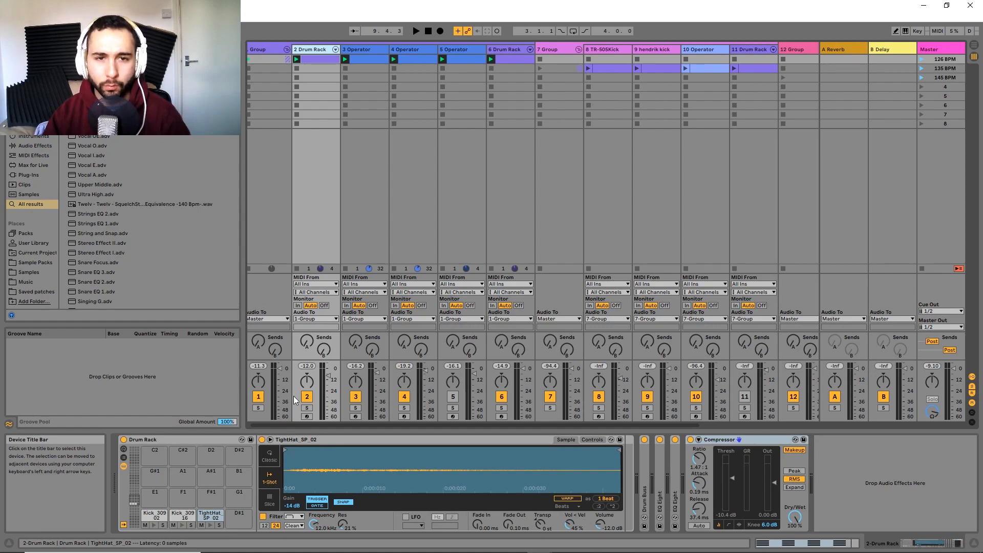
{"action": "scroll", "coordinate": [342, 377], "scroll_direction": "right", "scroll_amount": 1}
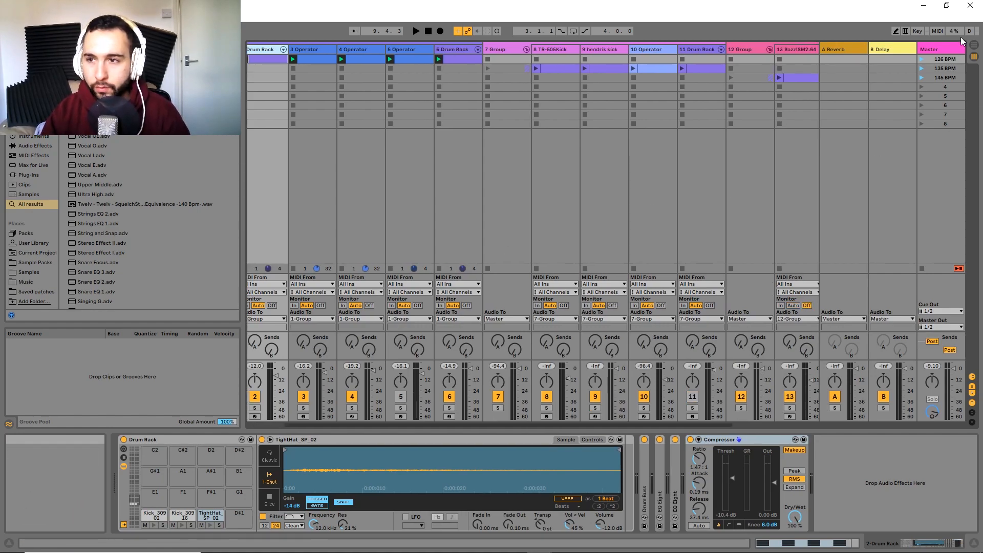
{"action": "left_click", "coordinate": [921, 68]}
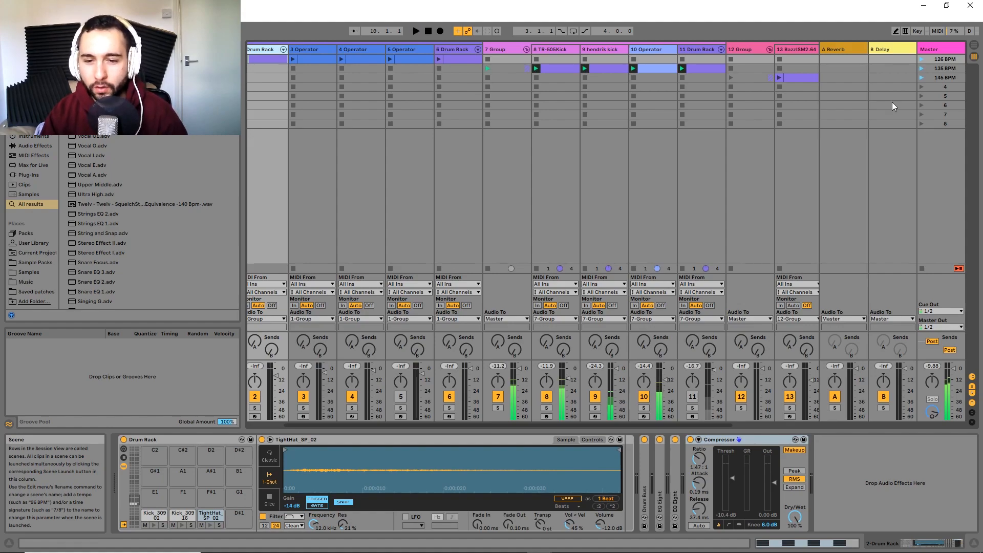
Solo the 8 TR-505Kick track and show its device chain from the sampler onward
{"action": "left_click", "coordinate": [546, 50]}
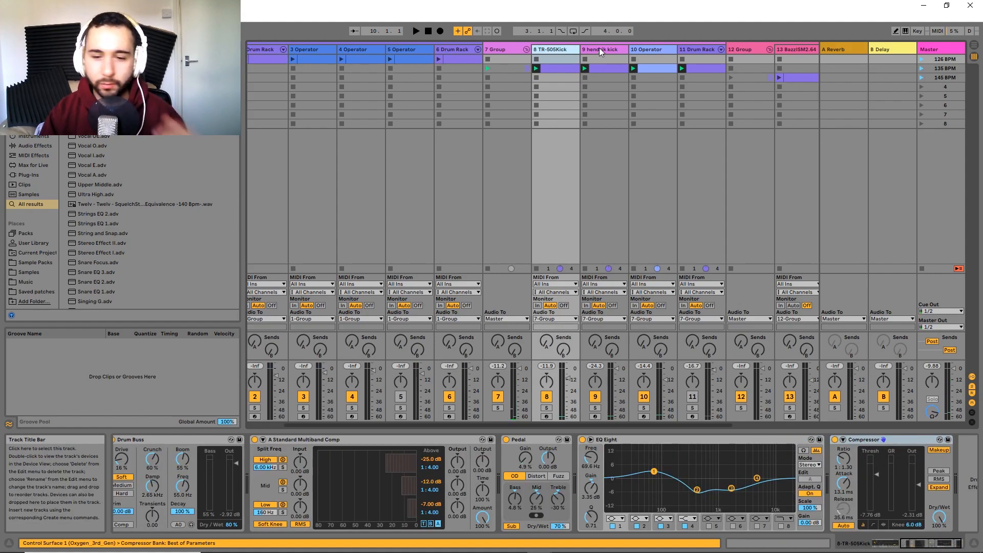
{"action": "left_click", "coordinate": [503, 48]}
{"action": "left_click", "coordinate": [553, 49]}
{"action": "scroll", "coordinate": [472, 481], "scroll_direction": "up", "scroll_amount": 5}
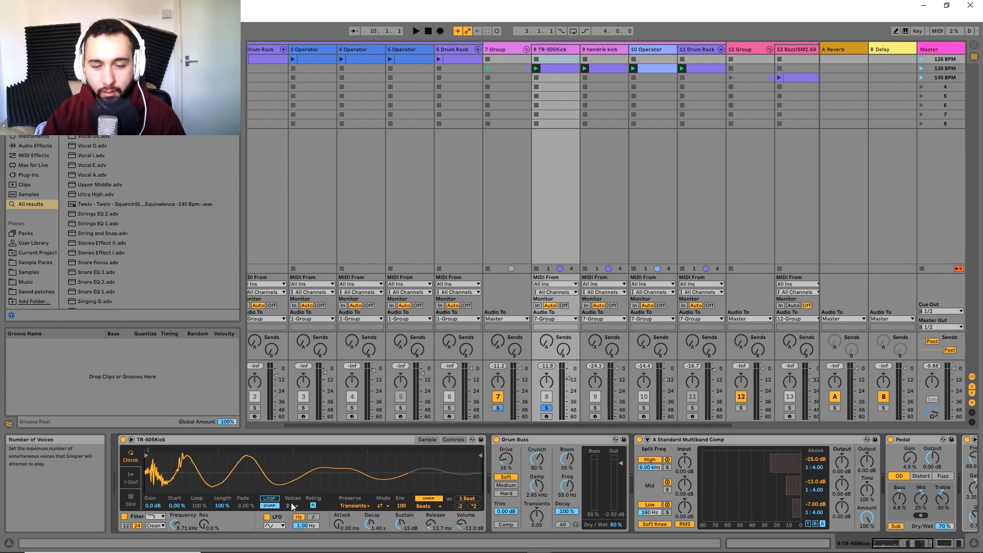
Open the 8 TR-505Kick clip's notes and compare playback with the four D3 notes deactivated and reactivated
{"action": "double_click", "coordinate": [567, 69]}
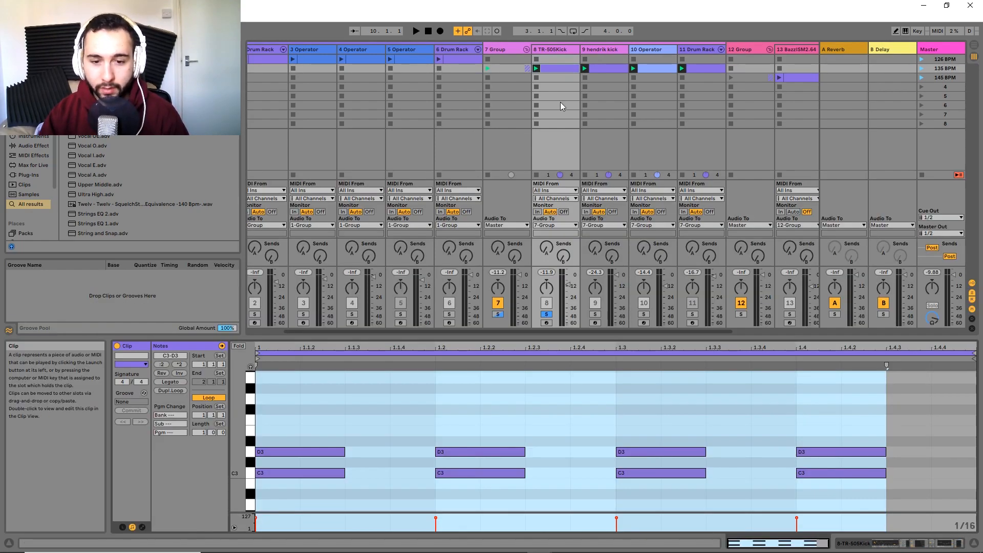
{"action": "left_click", "coordinate": [286, 435]}
{"action": "left_click_drag", "start_coordinate": [285, 433], "coordinate": [945, 460]}
{"action": "left_click", "coordinate": [287, 437]}
{"action": "left_click_drag", "start_coordinate": [290, 427], "coordinate": [877, 453]}
{"action": "key", "text": "0"}
{"action": "key", "text": "space"}
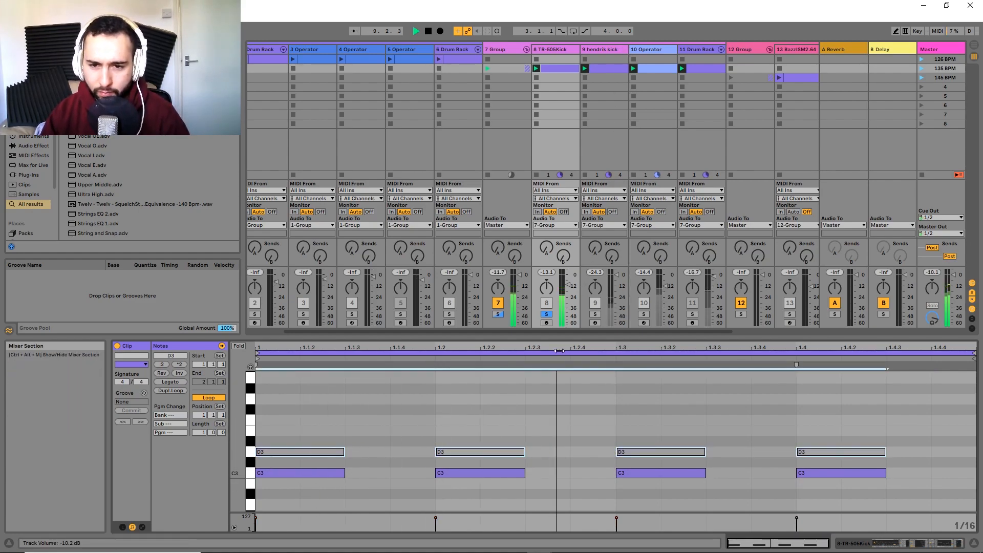
{"action": "key", "text": "0"}
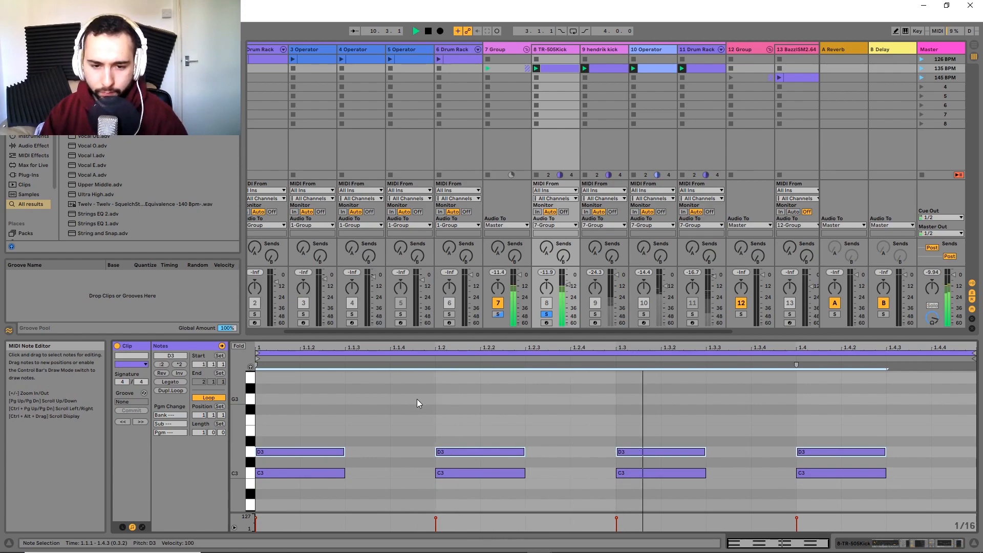
{"action": "key", "text": "space"}
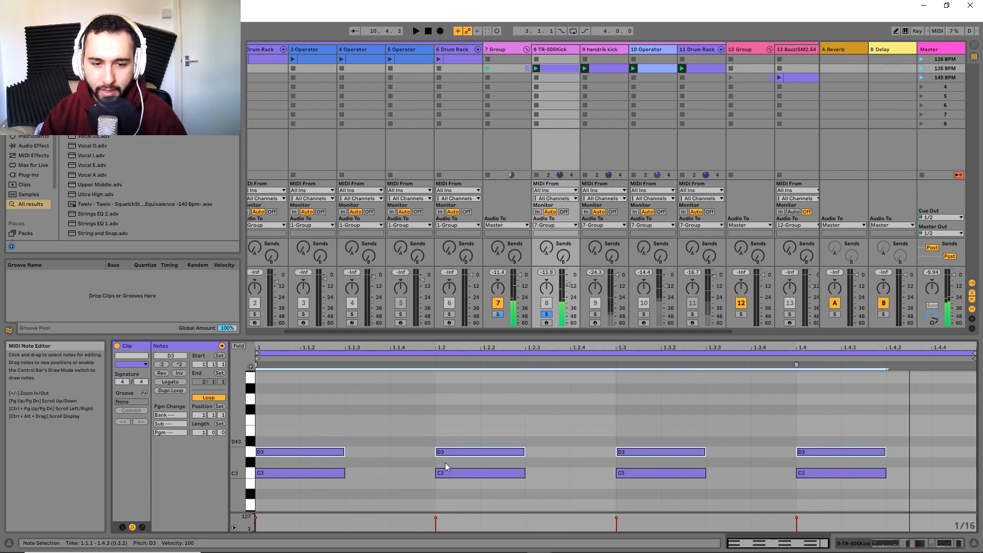
Show the 8 TR-505Kick device chain and examine its Drum Buss and A Standard Multiband Comp effects
{"action": "double_click", "coordinate": [551, 48]}
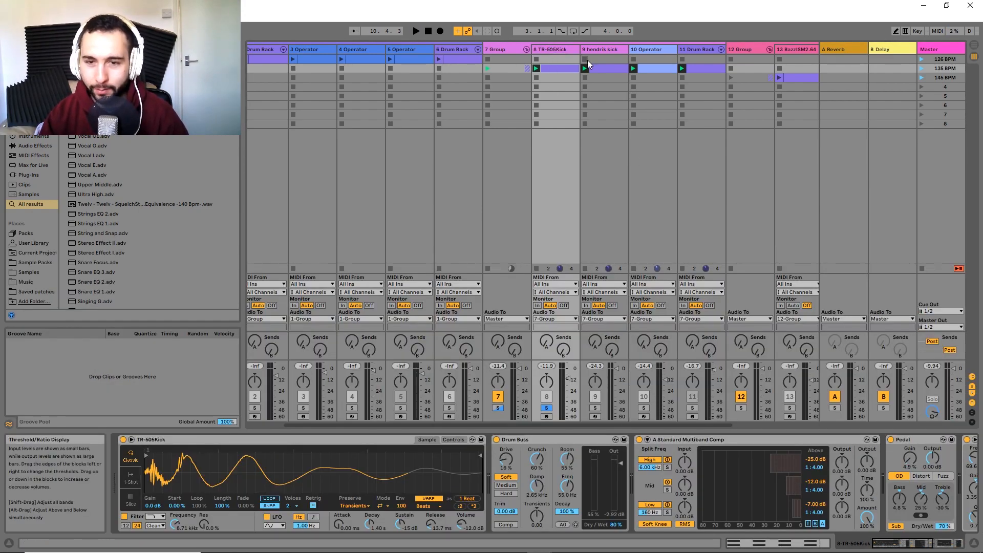
{"action": "left_click", "coordinate": [553, 50]}
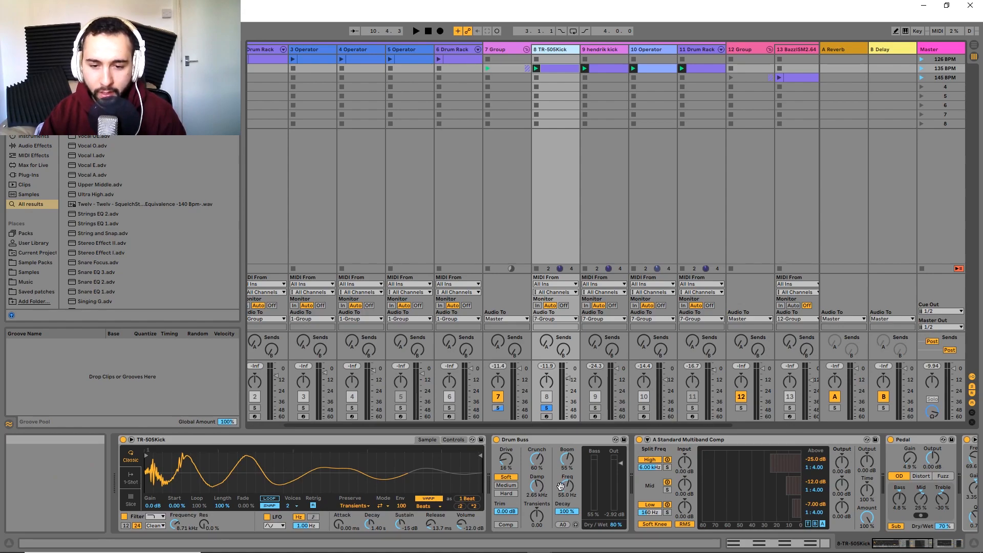
{"action": "left_click_drag", "start_coordinate": [560, 485], "coordinate": [322, 480]}
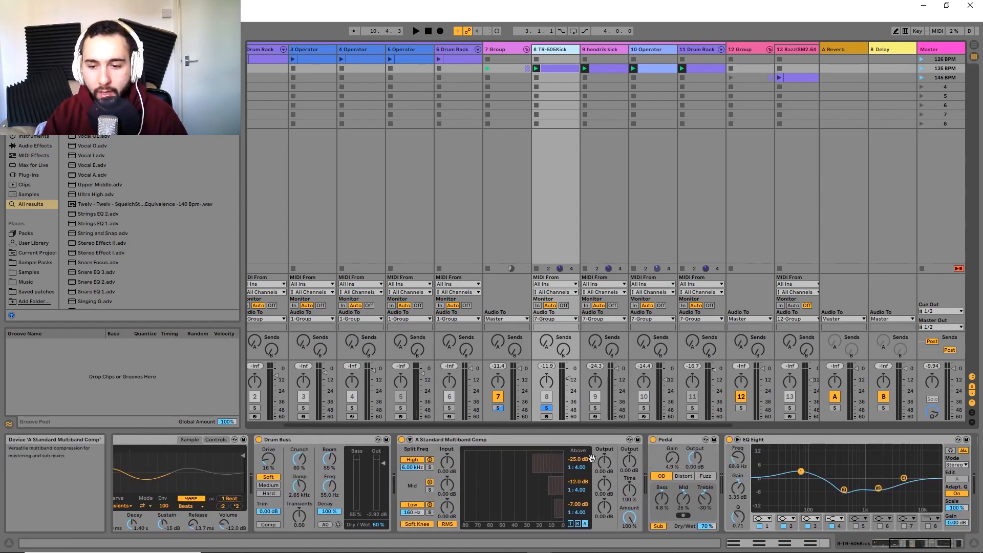
{"action": "scroll", "coordinate": [546, 445], "scroll_direction": "right", "scroll_amount": 5}
Compare playback of the 8 TR-505Kick layer with the Pedal bypassed and enabled, leaving it enabled
{"action": "left_click", "coordinate": [544, 439]}
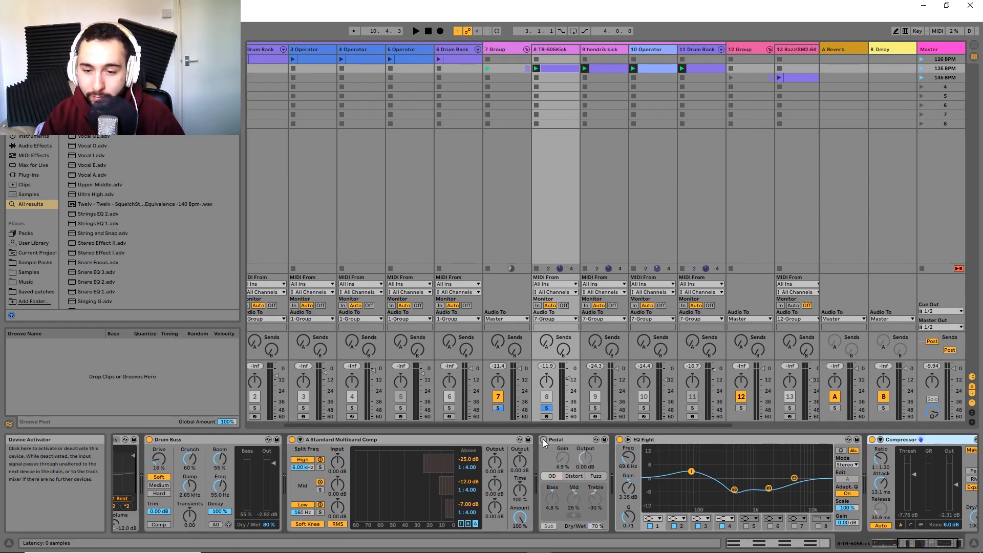
{"action": "key", "text": "space"}
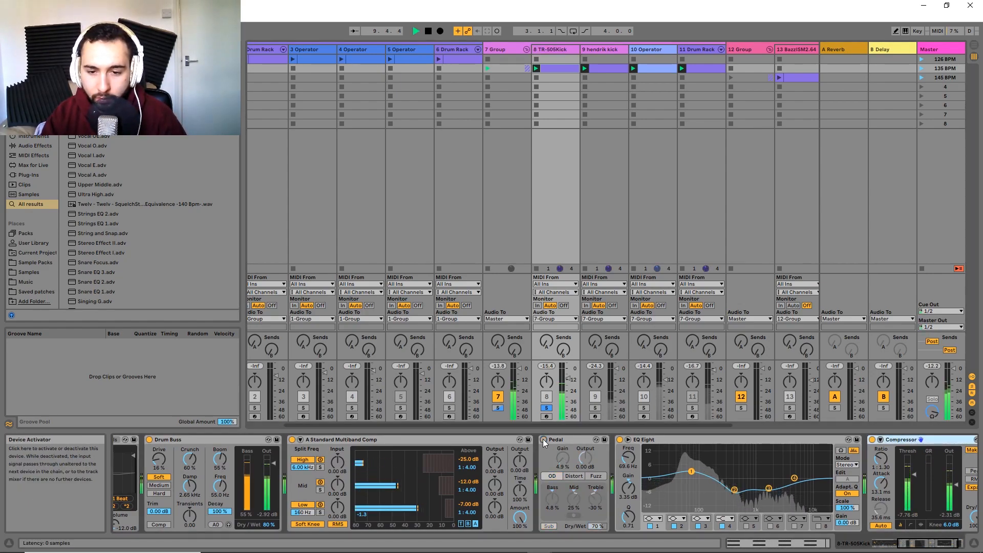
{"action": "left_click", "coordinate": [544, 440]}
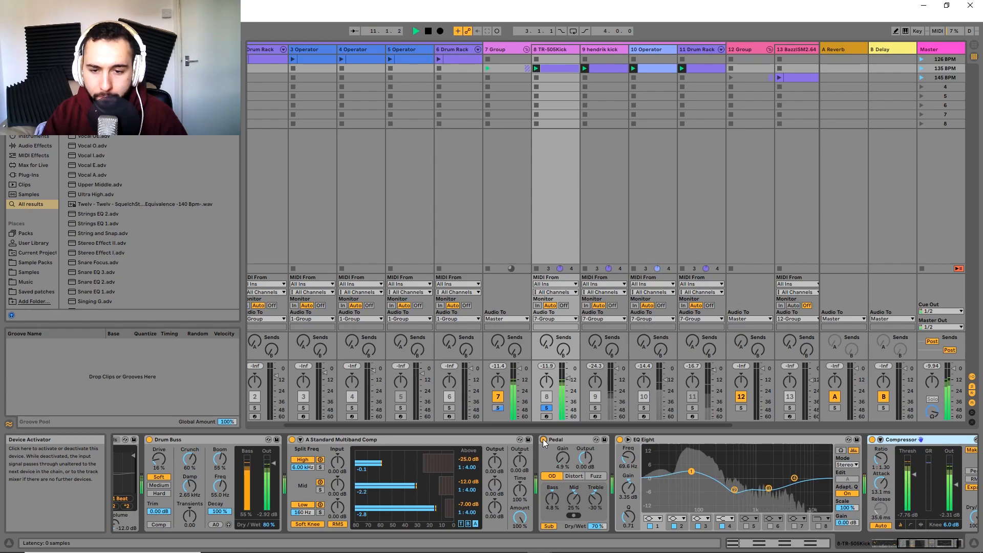
{"action": "left_click", "coordinate": [544, 440]}
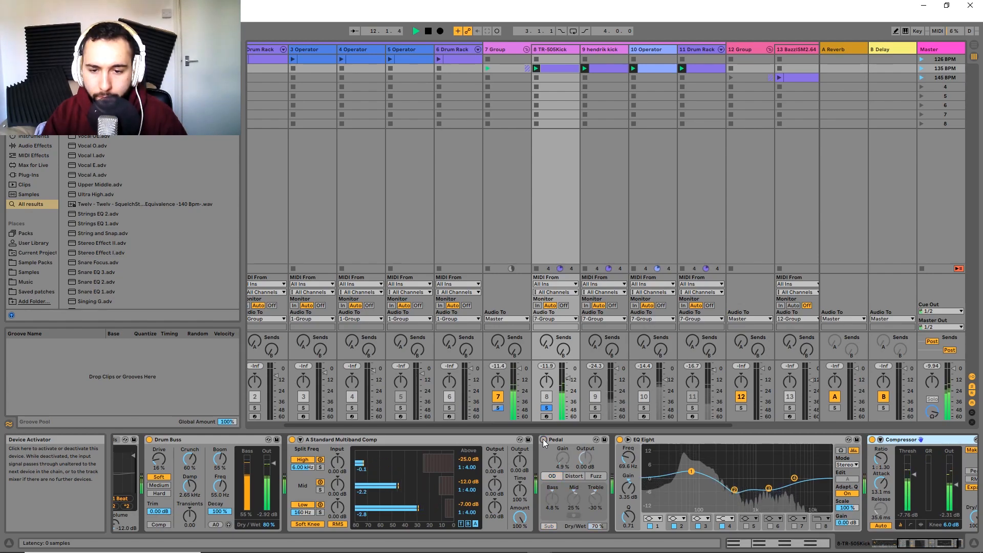
{"action": "key", "text": "space"}
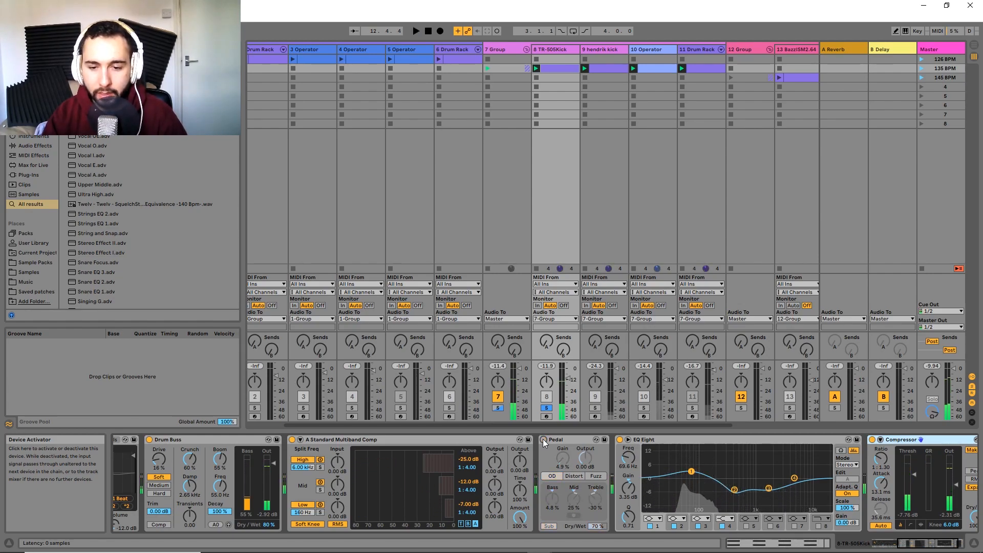
{"action": "key", "text": "space"}
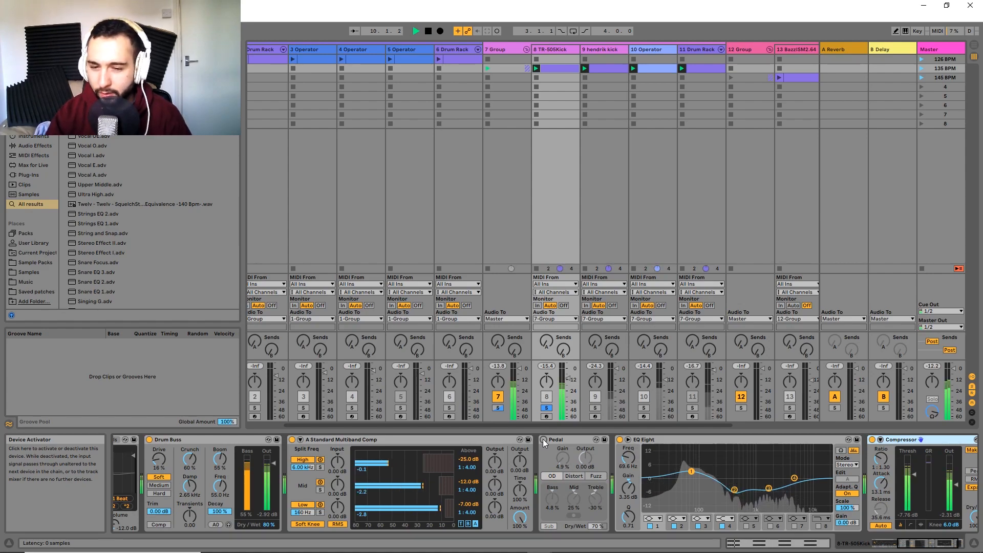
{"action": "key", "text": "space"}
{"action": "left_click", "coordinate": [544, 440]}
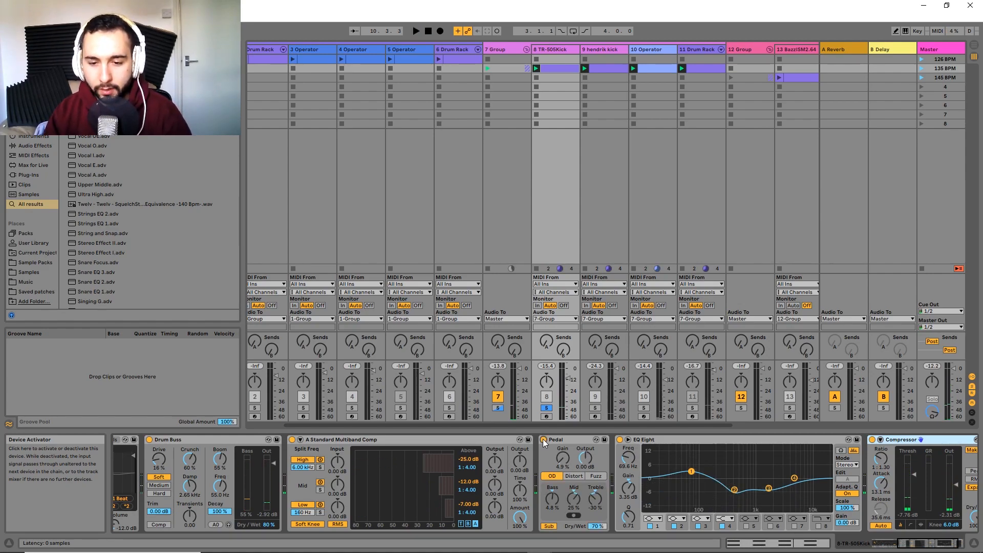
{"action": "key", "text": "space"}
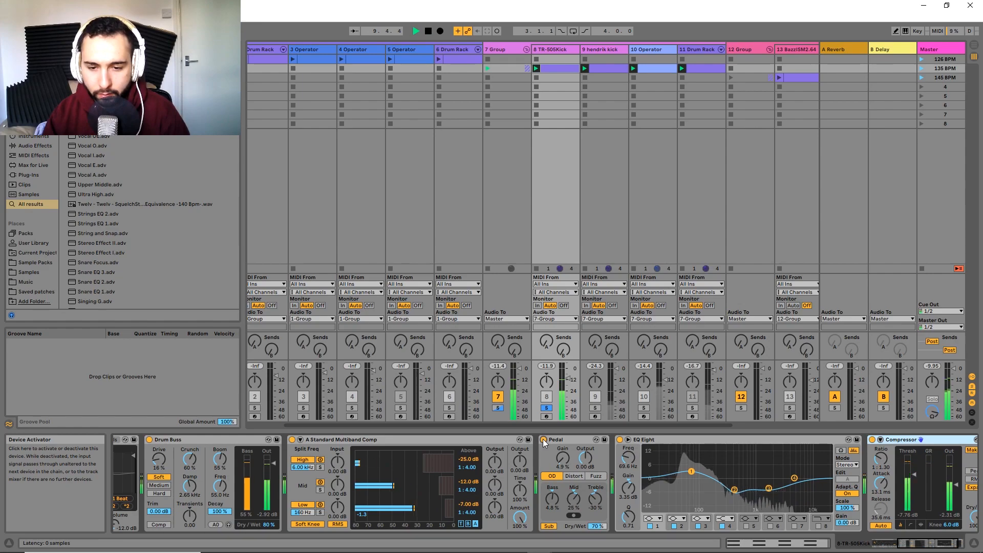
{"action": "key", "text": "space"}
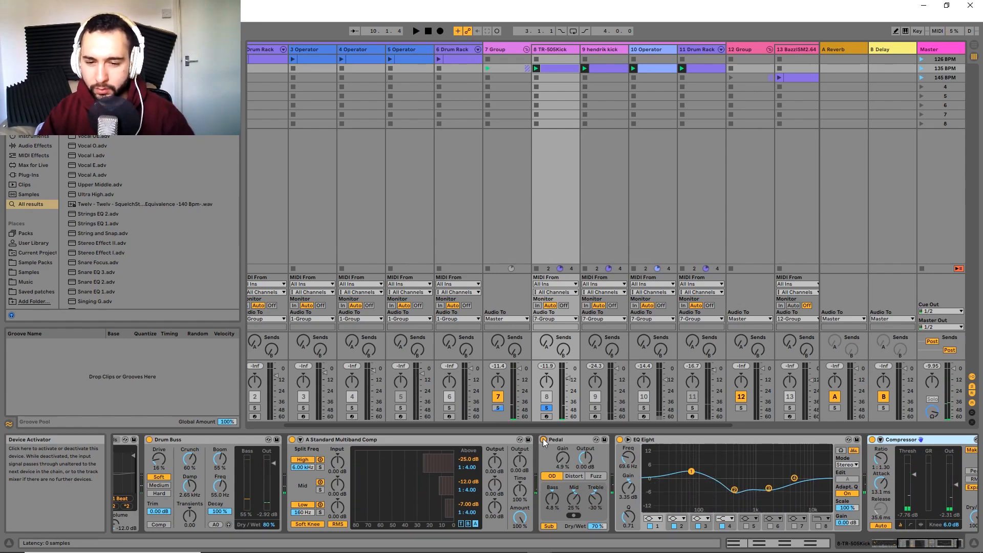
Play the 8 TR-505Kick layer while examining the attack and threshold of the Compressor at the end of its chain
{"action": "scroll", "coordinate": [655, 458], "scroll_direction": "down", "scroll_amount": 2}
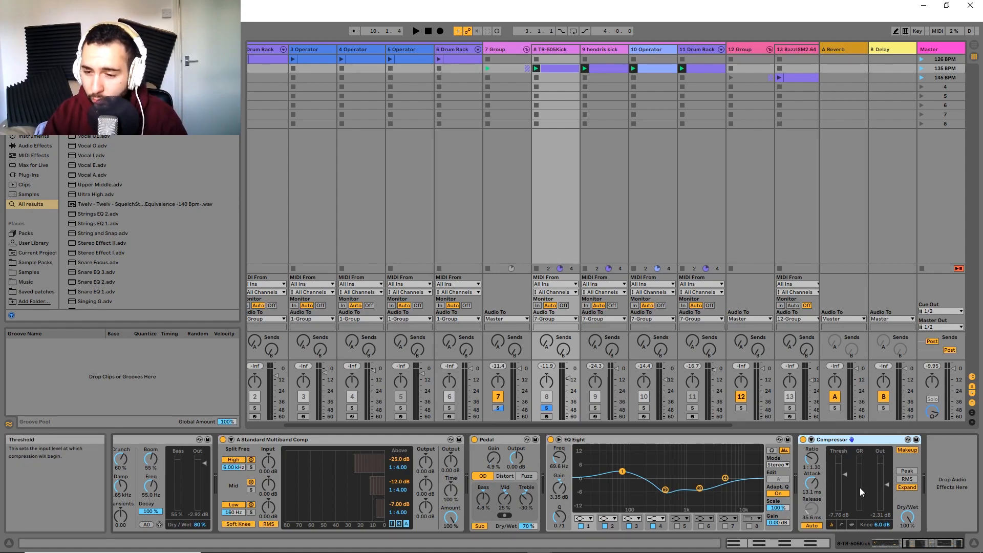
{"action": "key", "text": "space"}
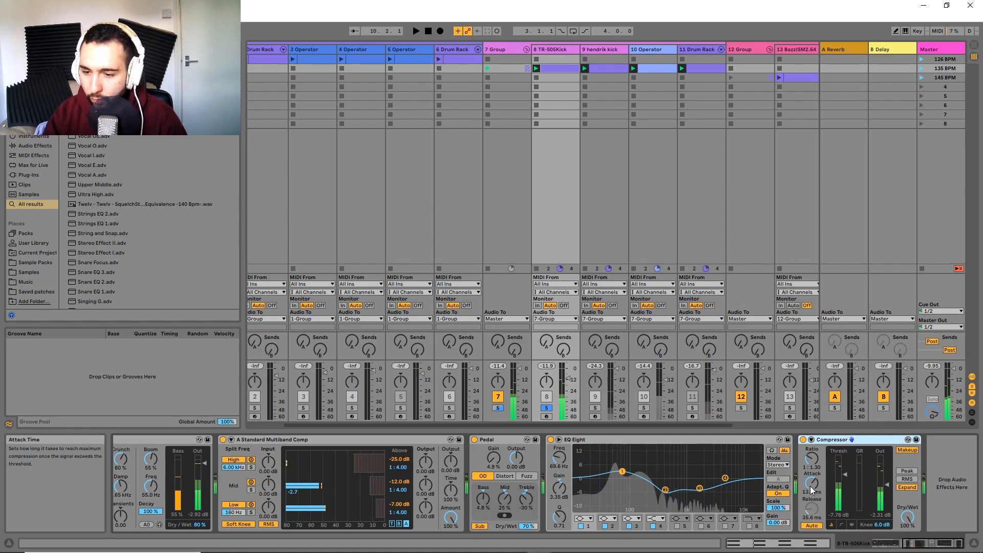
{"action": "key", "text": "space"}
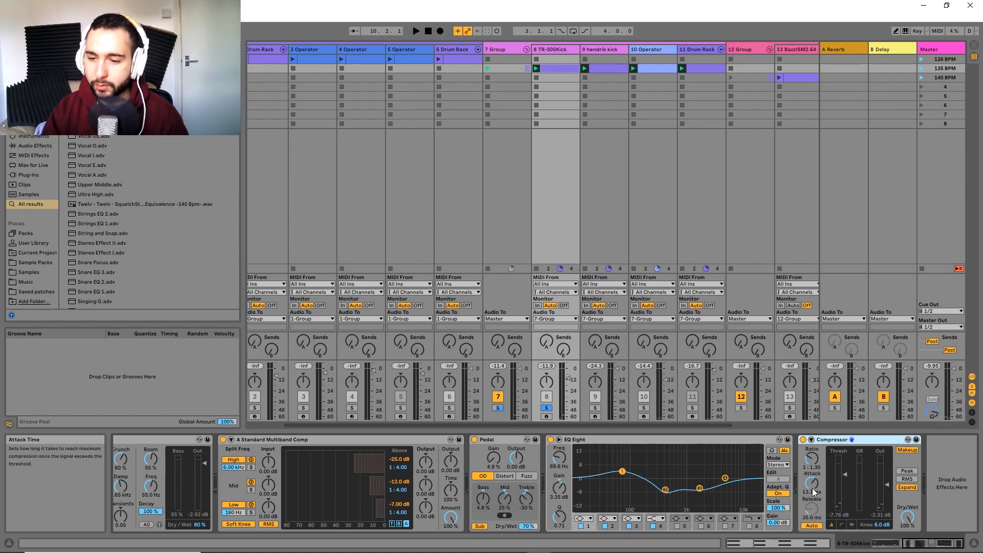
{"action": "left_click_drag", "start_coordinate": [814, 489], "coordinate": [813, 486]}
{"action": "key", "text": "space"}
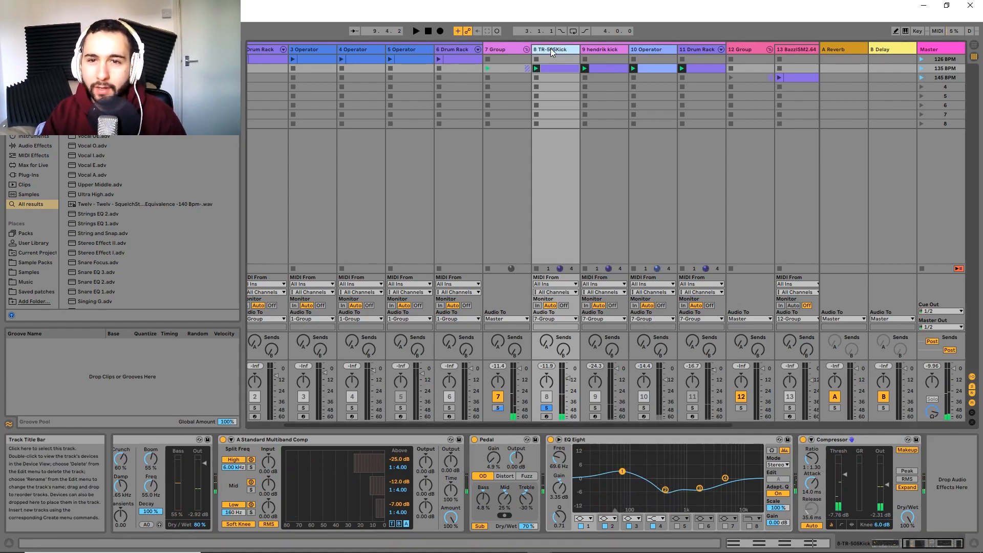
Show the 9 hendrik kick device chain and audition the track soloed
{"action": "left_click", "coordinate": [597, 49]}
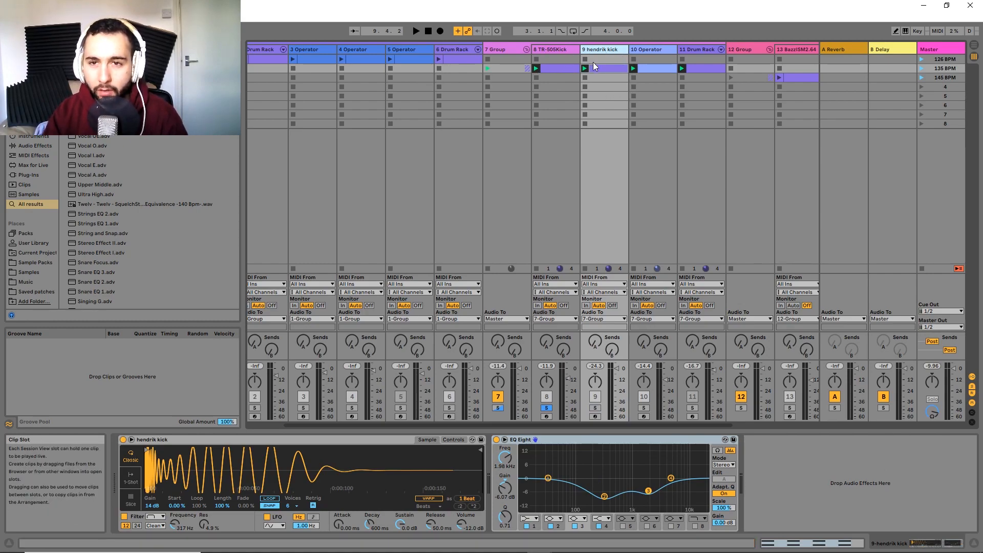
{"action": "left_click", "coordinate": [598, 408]}
{"action": "key", "text": "space"}
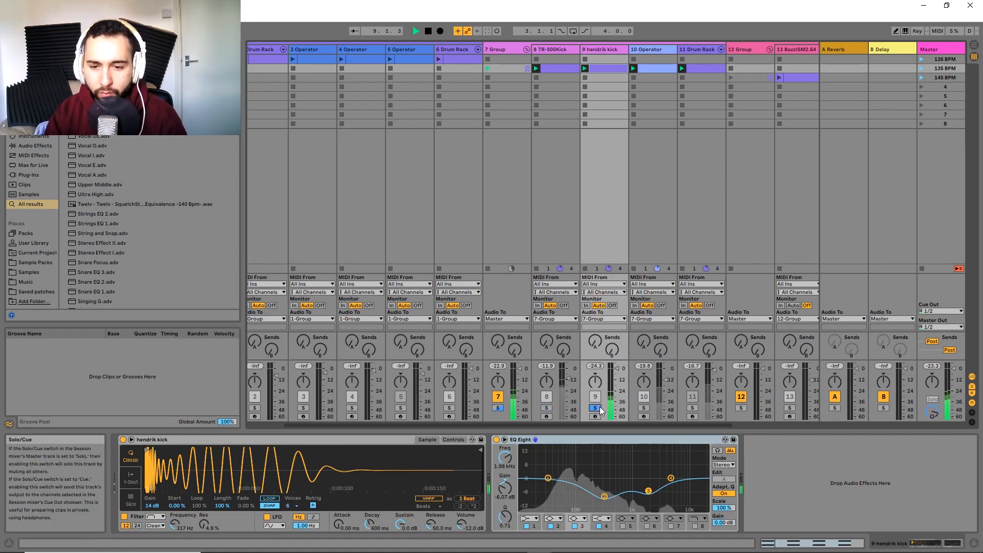
{"action": "key", "text": "space"}
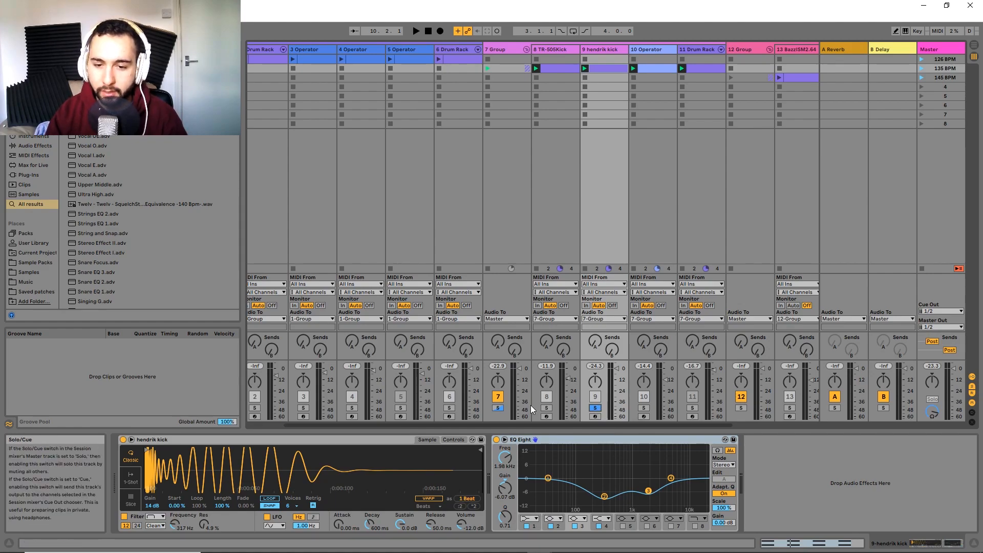
Audition 8 TR-505Kick and 9 hendrik kick soloed together, comparing playback with and without the hendrik layer
{"action": "left_click", "coordinate": [595, 408]}
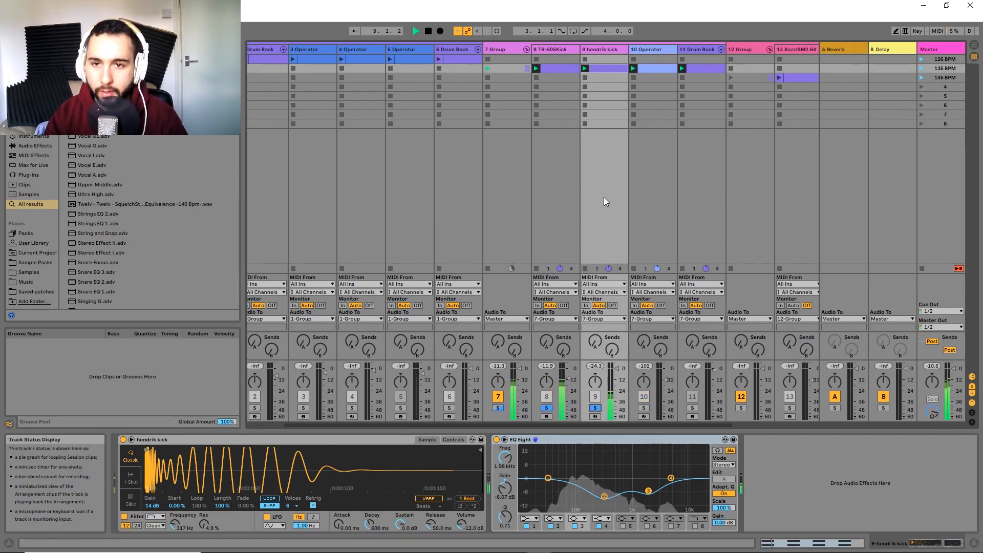
{"action": "key", "text": "space"}
{"action": "left_click", "coordinate": [594, 408]}
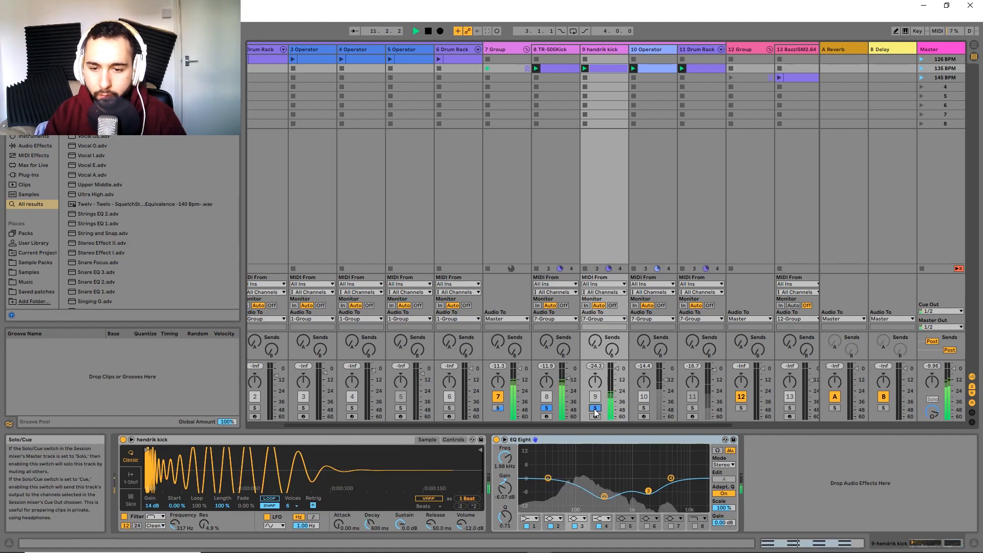
{"action": "key", "text": "space"}
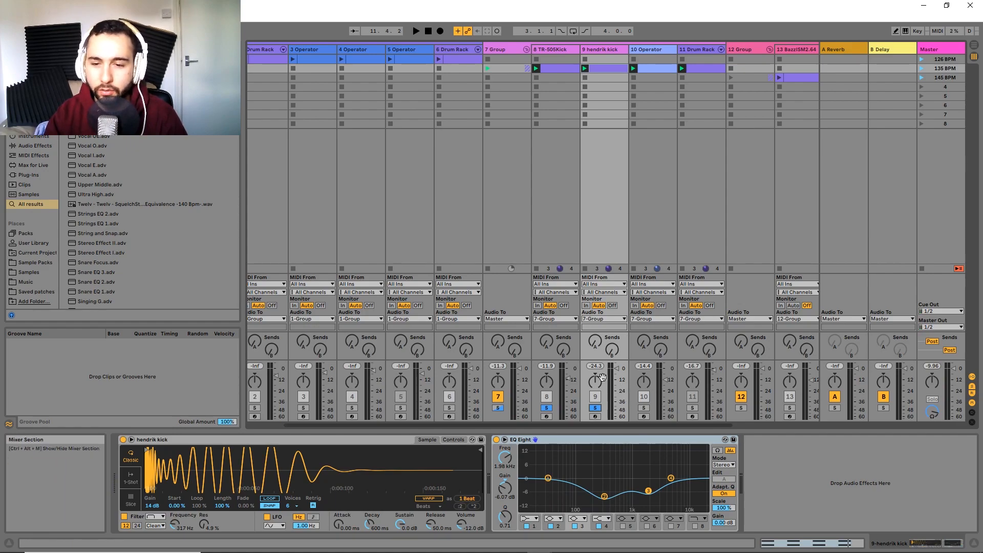
Solo only the 7 Group and activate the 11 Drum Rack track while playing the full kick
{"action": "left_click", "coordinate": [498, 408]}
{"action": "key", "text": "space"}
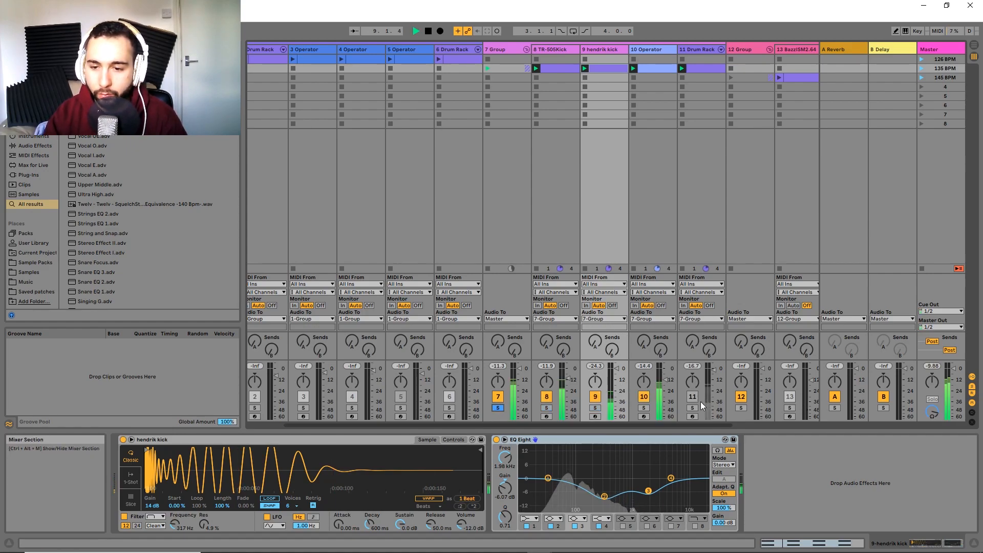
{"action": "left_click", "coordinate": [690, 401]}
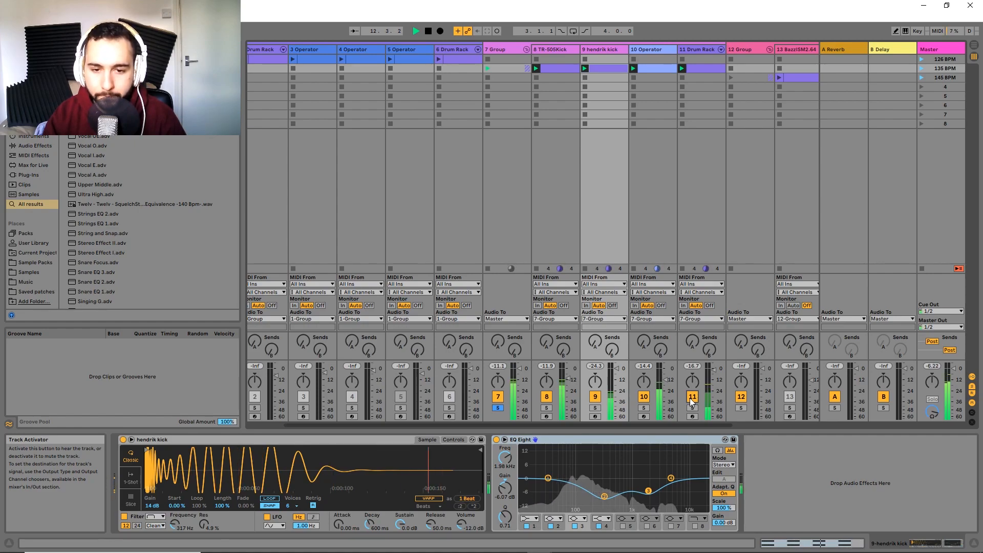
{"action": "key", "text": "space"}
Show the 10 Operator device chain, and examine the Glue Compressor and EQ Eight on 1 Group, 7 Group and 12 Group
{"action": "left_click", "coordinate": [643, 58]}
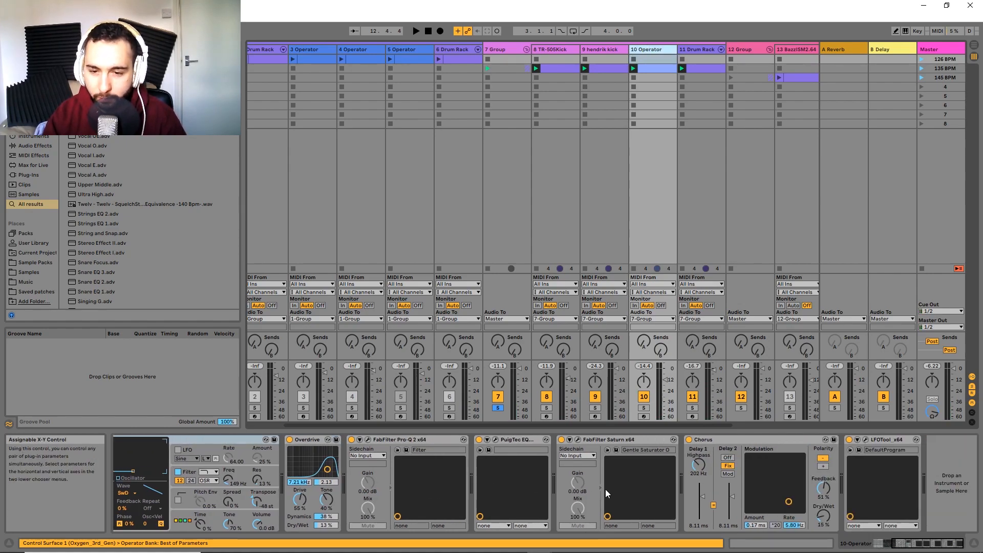
{"action": "scroll", "coordinate": [435, 221], "scroll_direction": "left", "scroll_amount": 2}
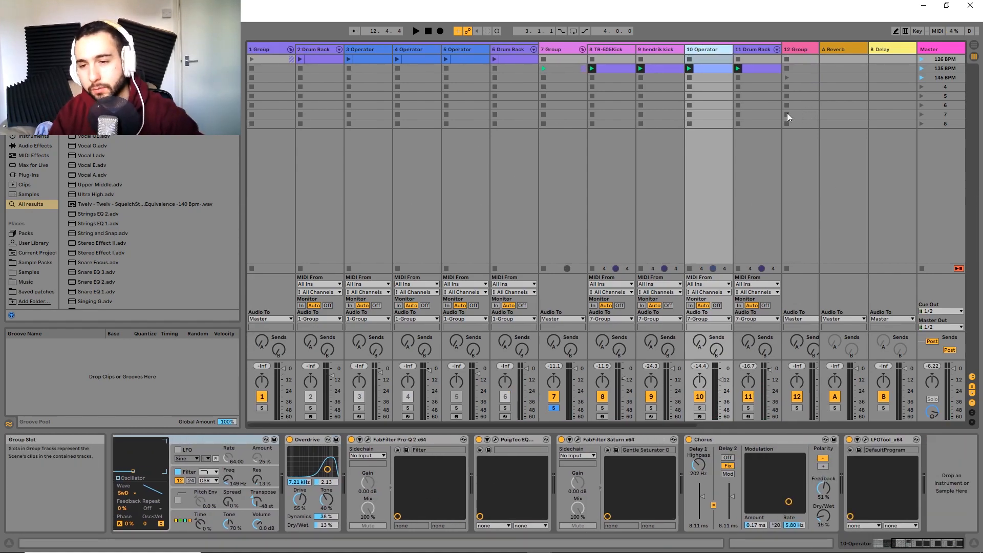
{"action": "left_click", "coordinate": [270, 49]}
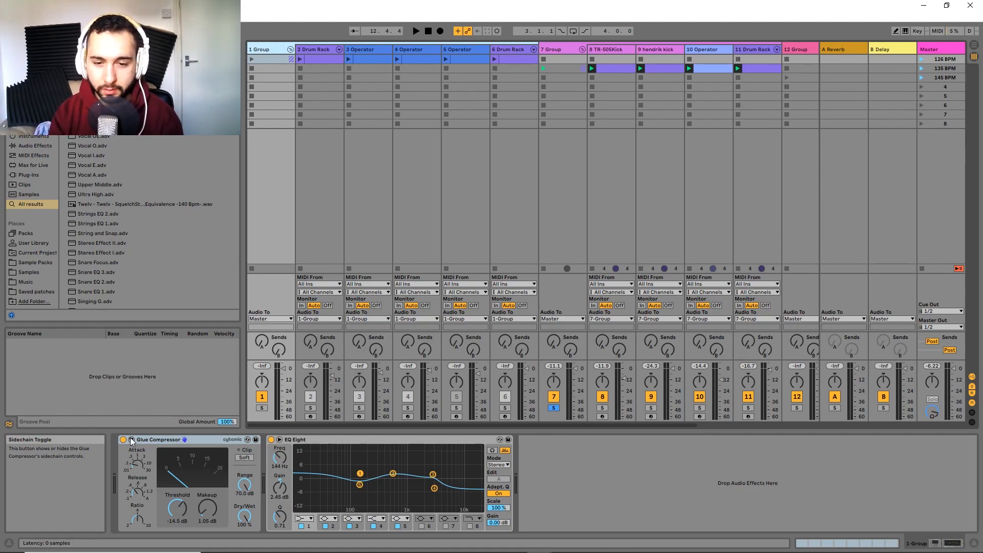
{"action": "left_click", "coordinate": [563, 51]}
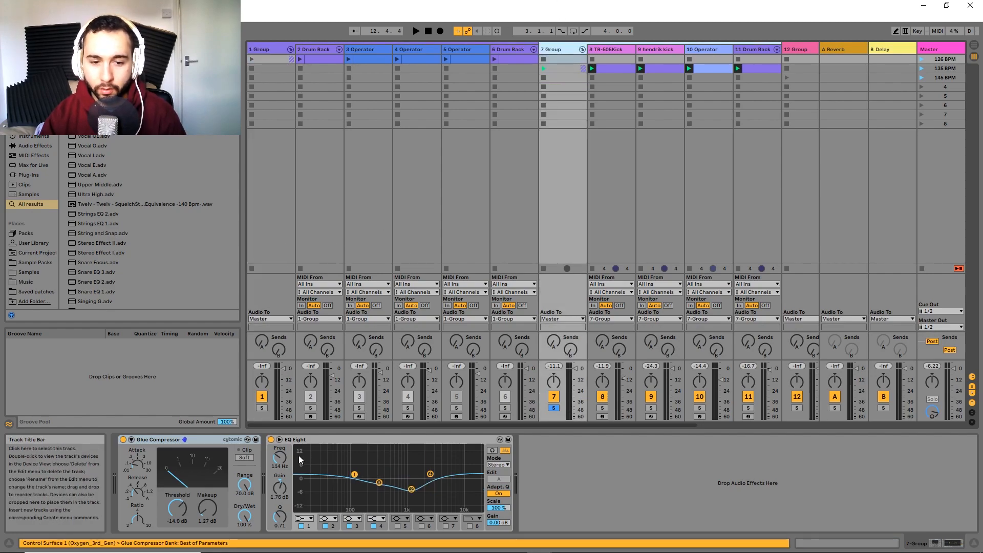
{"action": "scroll", "coordinate": [637, 76], "scroll_direction": "right", "scroll_amount": 4}
{"action": "left_click", "coordinate": [616, 48]}
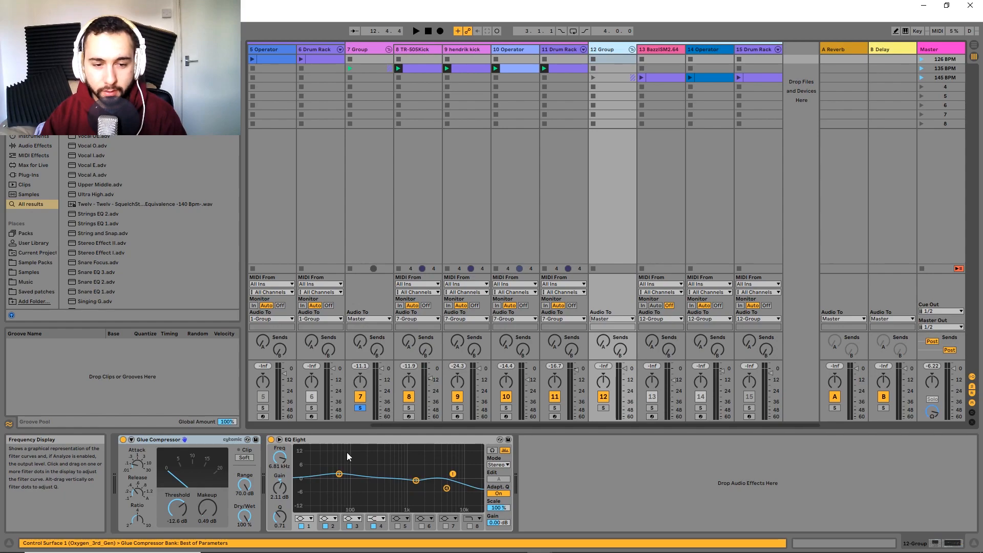
Switch back and forth between the 7, 12 and 1 groups to compare their Glue Compressor settings and EQ Eight curves
{"action": "scroll", "coordinate": [452, 60], "scroll_direction": "left", "scroll_amount": 2}
{"action": "left_click", "coordinate": [439, 50]}
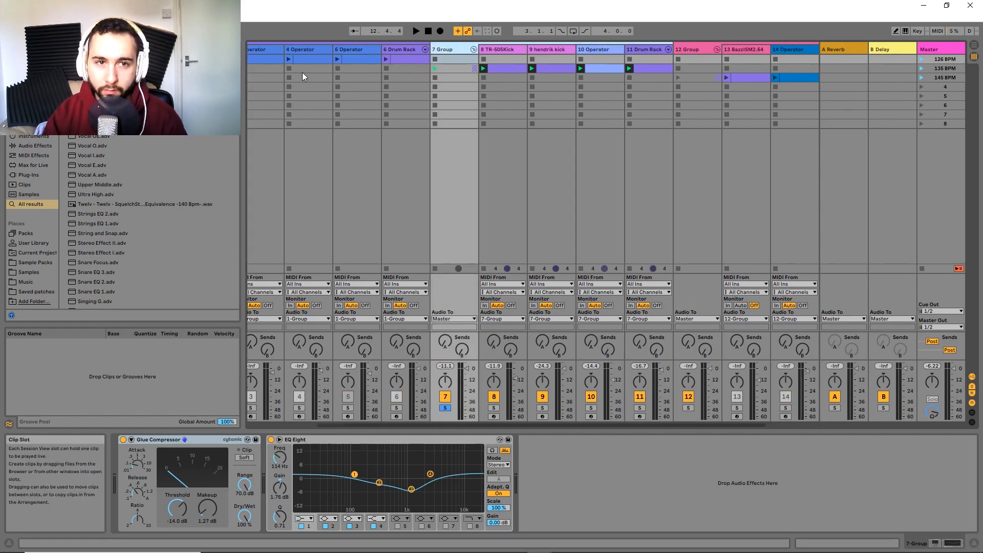
{"action": "scroll", "coordinate": [319, 73], "scroll_direction": "left", "scroll_amount": 2}
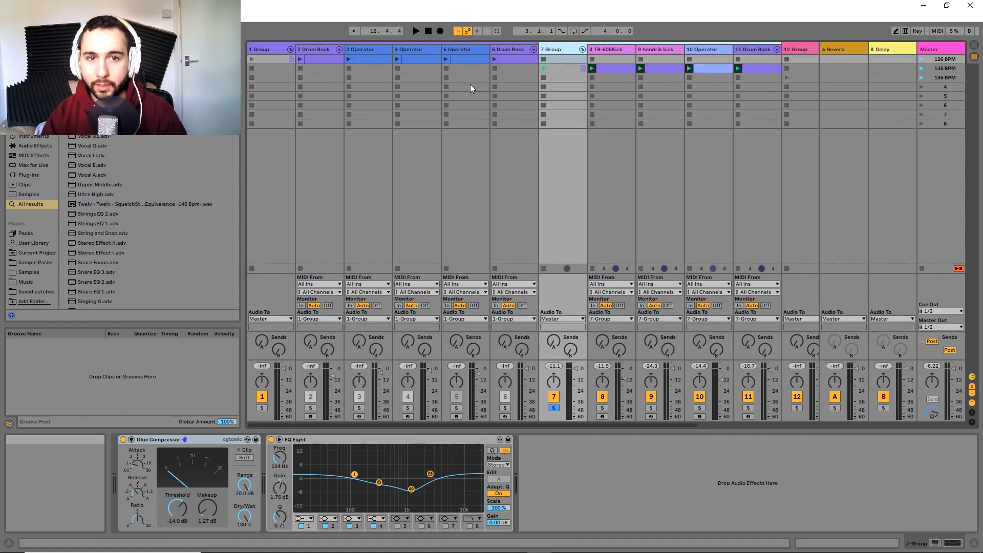
{"action": "left_click_drag", "start_coordinate": [600, 194], "coordinate": [402, 173], "text": "ctrl+alt"}
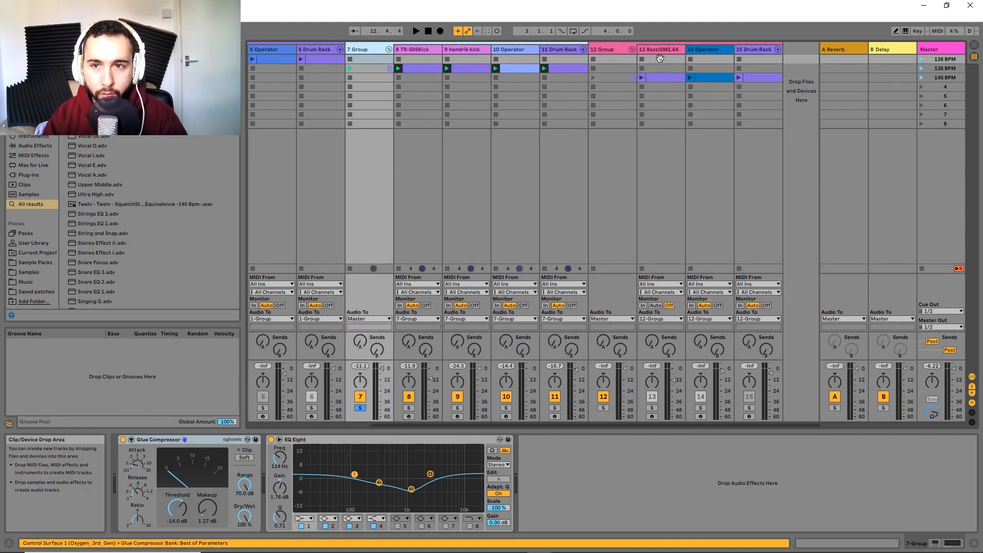
{"action": "left_click", "coordinate": [611, 50]}
{"action": "left_click_drag", "start_coordinate": [290, 100], "coordinate": [483, 97], "text": "ctrl+alt"}
{"action": "left_click", "coordinate": [287, 49]}
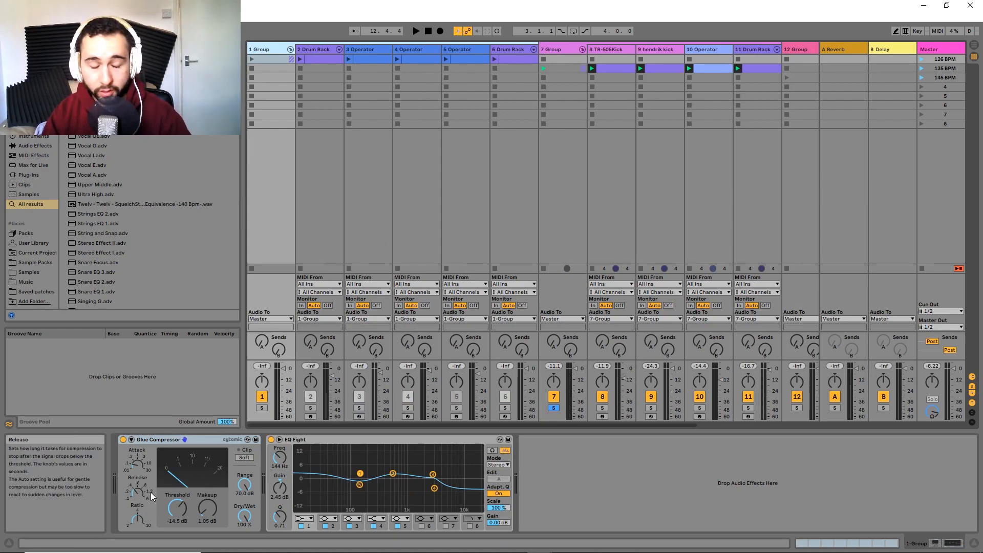
{"action": "left_click", "coordinate": [564, 49]}
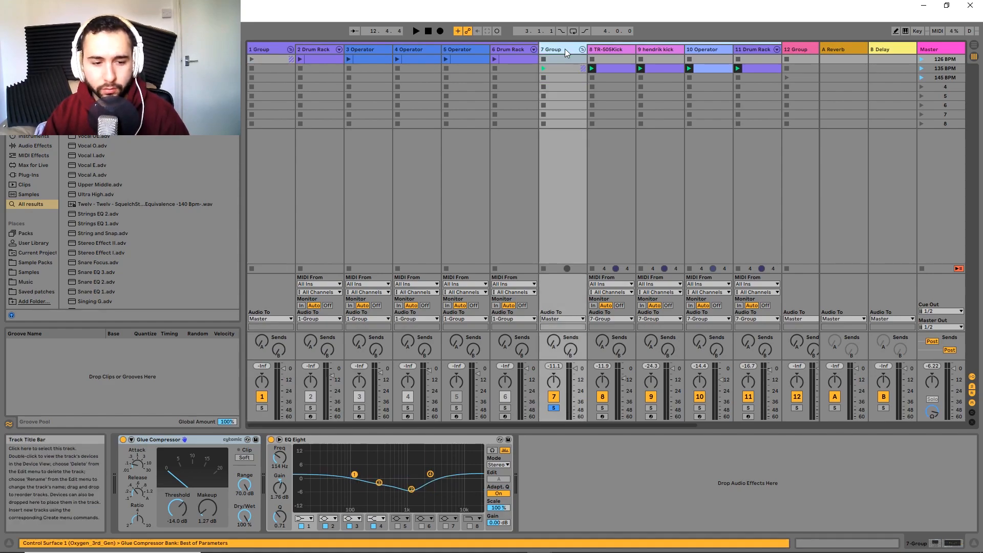
{"action": "scroll", "coordinate": [655, 114], "scroll_direction": "right", "scroll_amount": 3}
{"action": "left_click", "coordinate": [657, 47]}
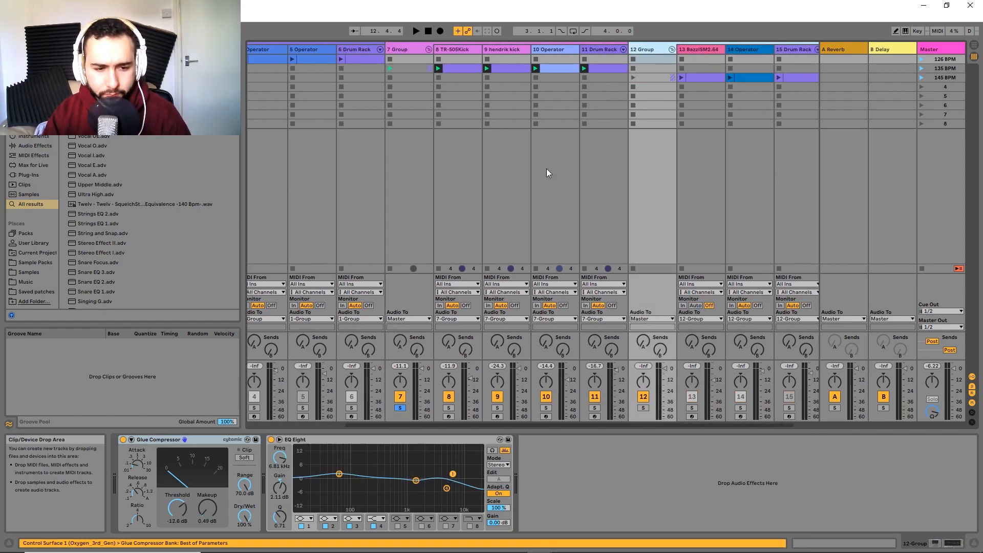
Revisit the device chains of 7 Group, 1 Group and 12 Group to compare their bus compression and EQ shaping once more
{"action": "left_click", "coordinate": [413, 47]}
{"action": "scroll", "coordinate": [348, 46], "scroll_direction": "left", "scroll_amount": 4}
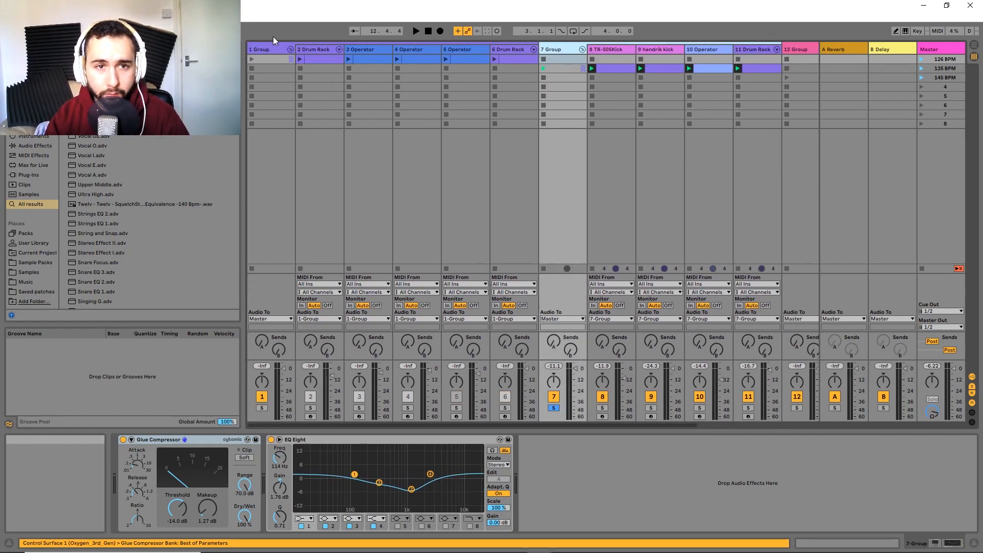
{"action": "left_click", "coordinate": [280, 49]}
{"action": "scroll", "coordinate": [319, 51], "scroll_direction": "right", "scroll_amount": 4}
{"action": "left_click", "coordinate": [599, 49]}
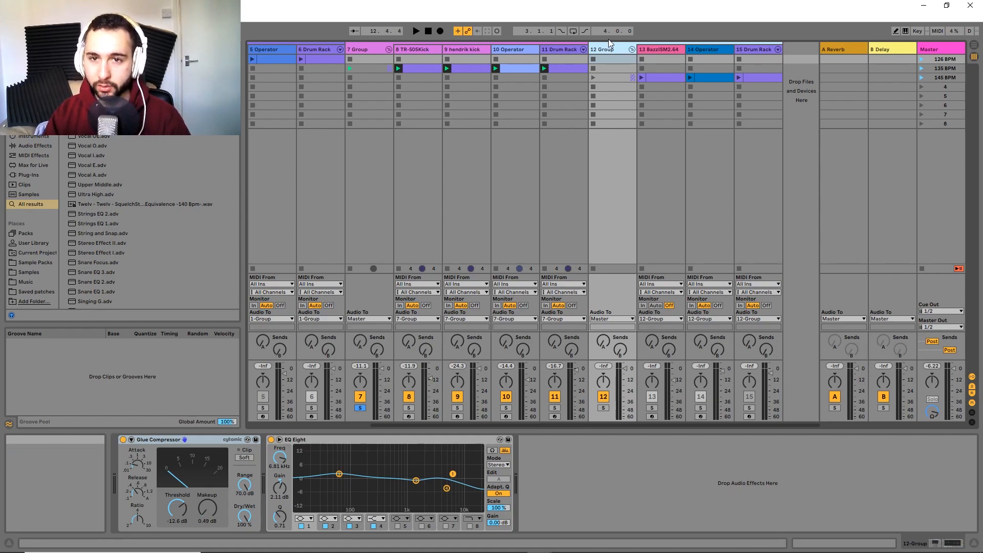
{"action": "left_click", "coordinate": [362, 49]}
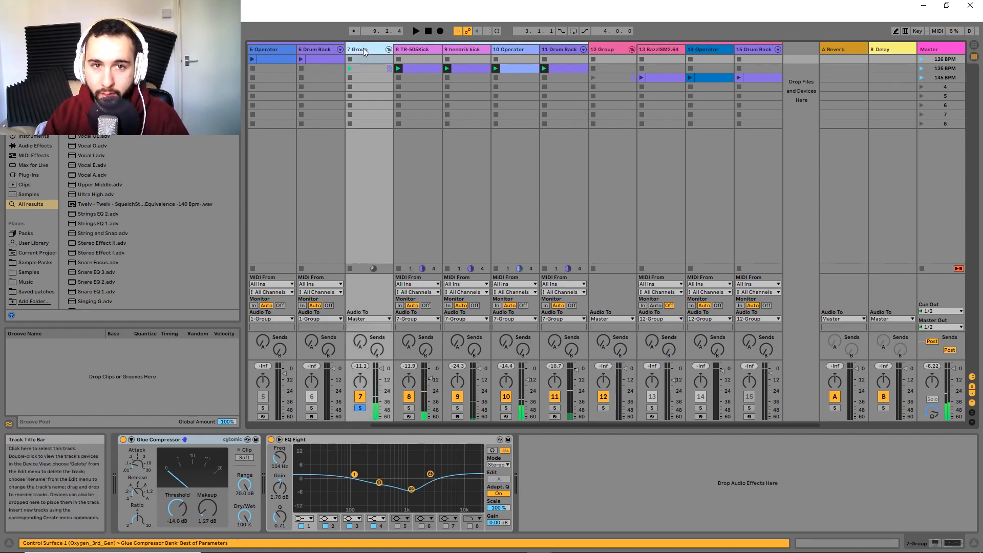
{"action": "left_click", "coordinate": [608, 51]}
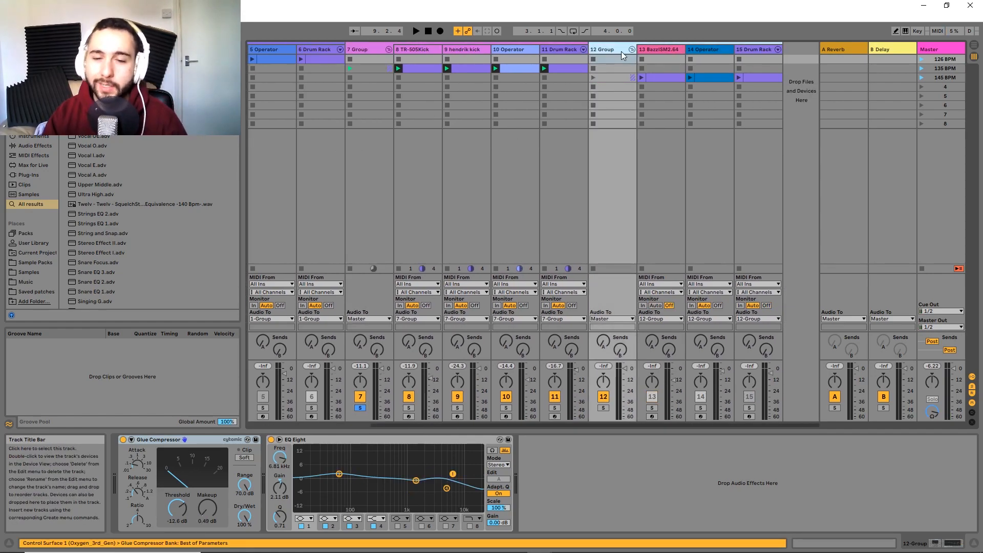
Open the BazzISM2.64 kick synth on track 13 and examine its main parameters and envelope page
{"action": "left_click", "coordinate": [661, 48]}
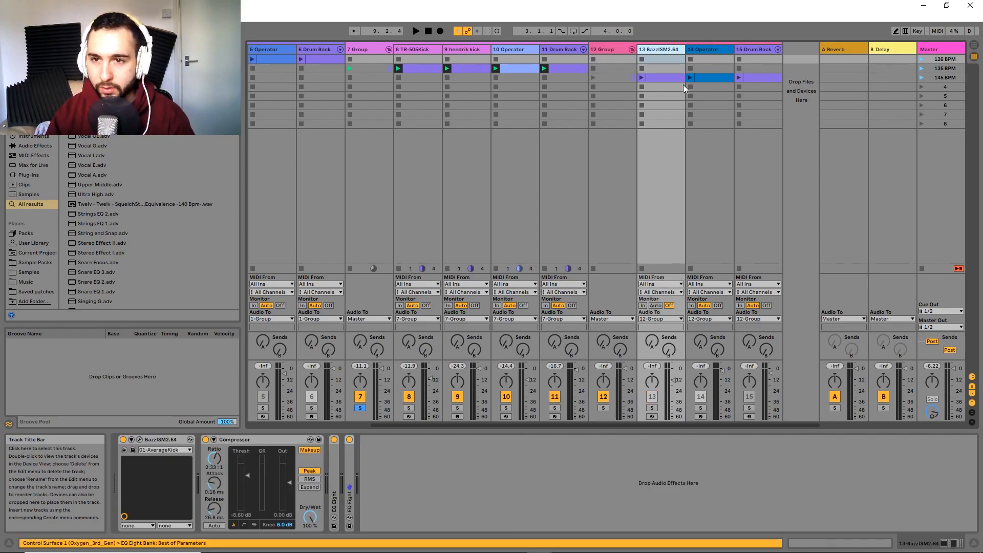
{"action": "double_click", "coordinate": [659, 49]}
{"action": "left_click", "coordinate": [140, 441]}
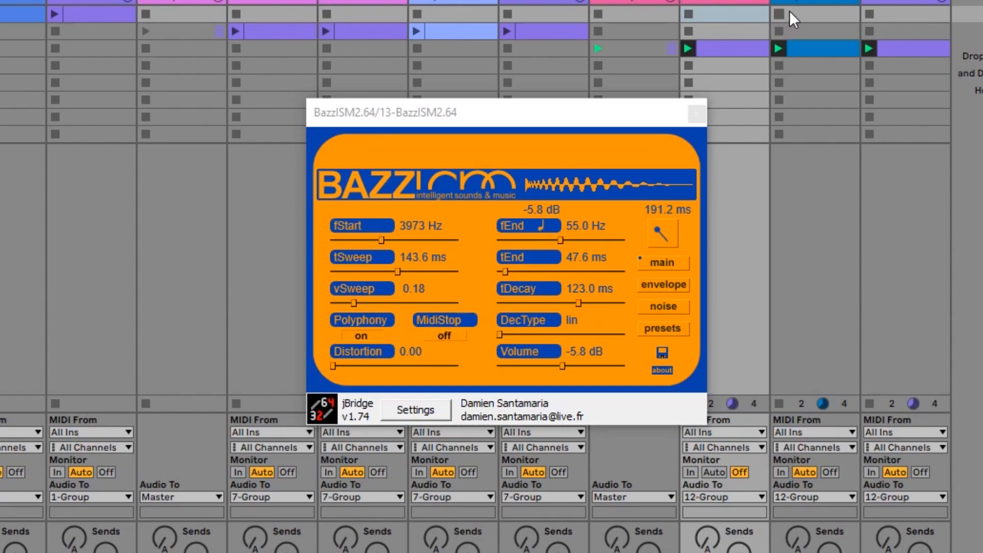
{"action": "left_click", "coordinate": [662, 285]}
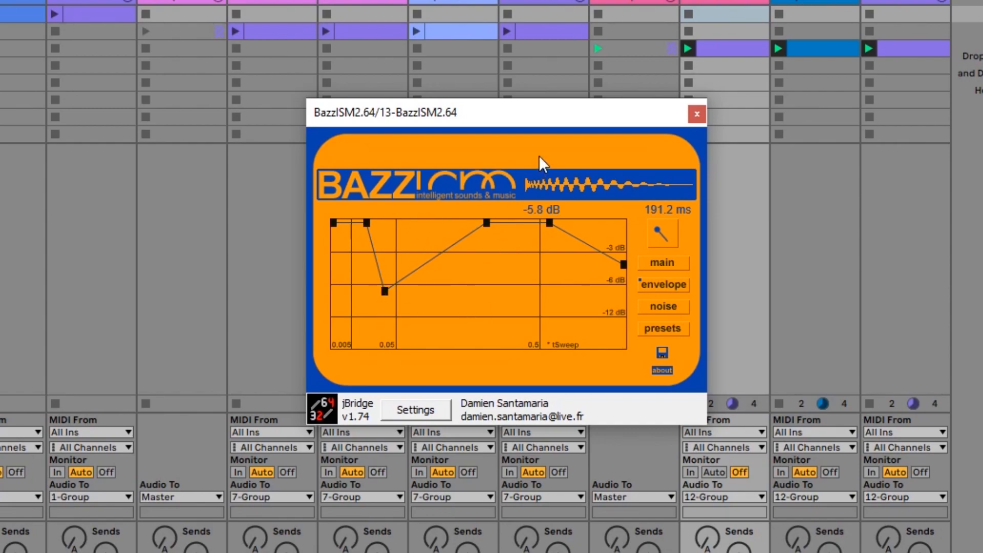
{"action": "mouse_move", "coordinate": [621, 261]}
{"action": "left_mouse_down"}
{"action": "mouse_move", "coordinate": [622, 290]}
{"action": "mouse_move", "coordinate": [624, 260]}
{"action": "left_mouse_up"}
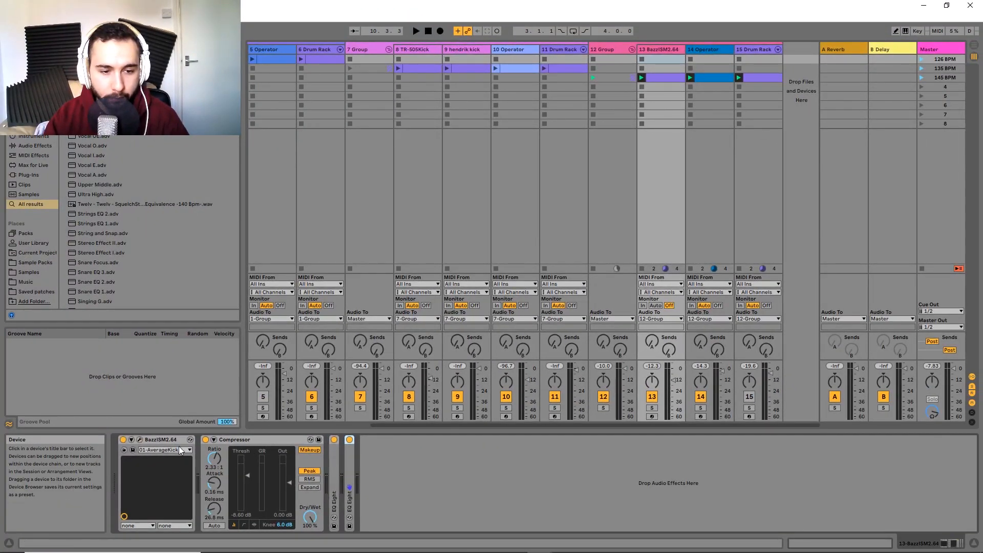
Examine the Compressor and each of the two EQ Eight devices in the 13 BazzISM2.64 chain
{"action": "left_click", "coordinate": [248, 442]}
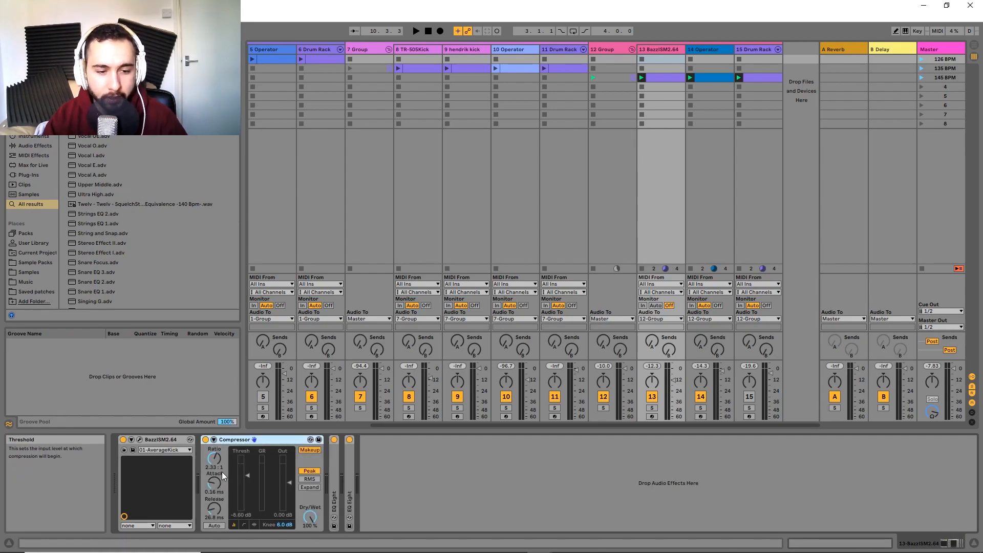
{"action": "double_click", "coordinate": [336, 461]}
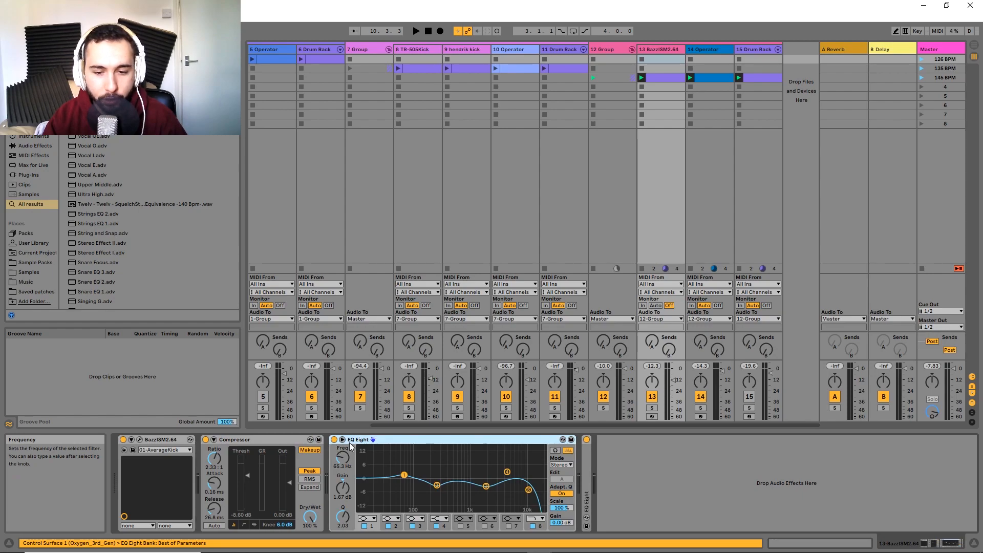
{"action": "double_click", "coordinate": [359, 440]}
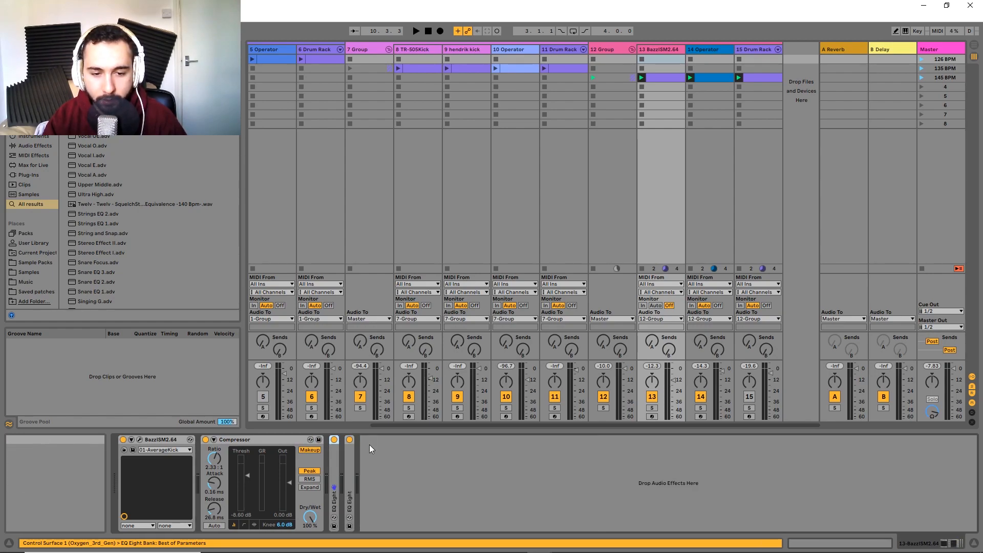
{"action": "double_click", "coordinate": [351, 467]}
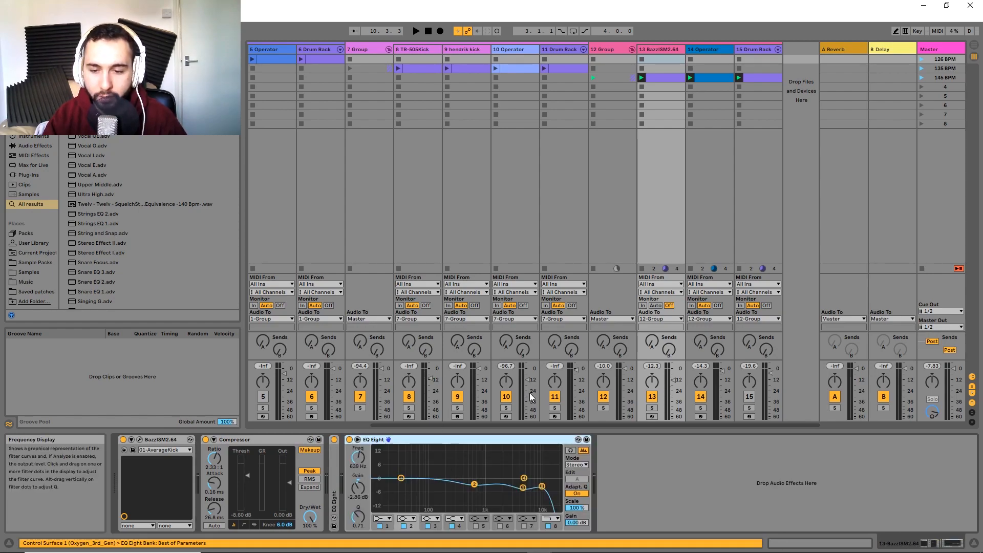
Play the third kick and activate the 15 Drum Rack track to hear it with the other layers, stopping playback at the end
{"action": "key", "text": "space"}
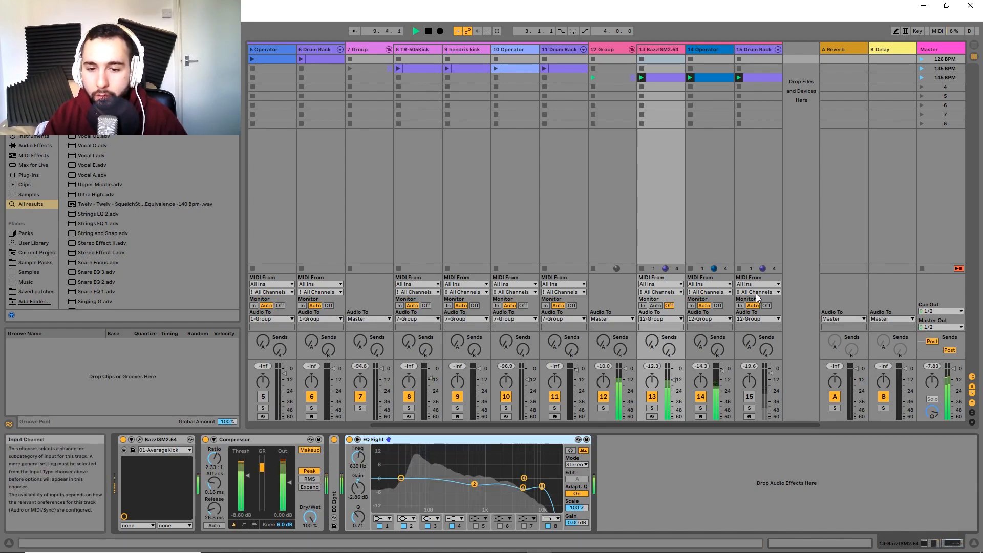
{"action": "left_click", "coordinate": [754, 400]}
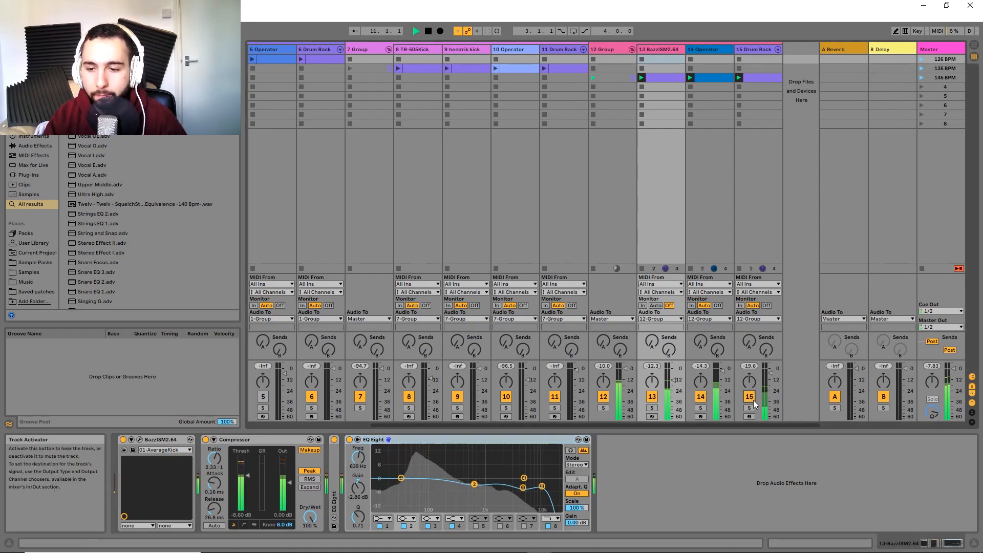
{"action": "key", "text": "space"}
Show the device chains of 8 TR-505Kick and 2 Drum Rack to review the processing on the earlier kicks
{"action": "mouse_move", "coordinate": [424, 219]}
{"action": "left_mouse_down"}
{"action": "mouse_move", "coordinate": [618, 220]}
{"action": "mouse_move", "coordinate": [430, 215]}
{"action": "left_mouse_up"}
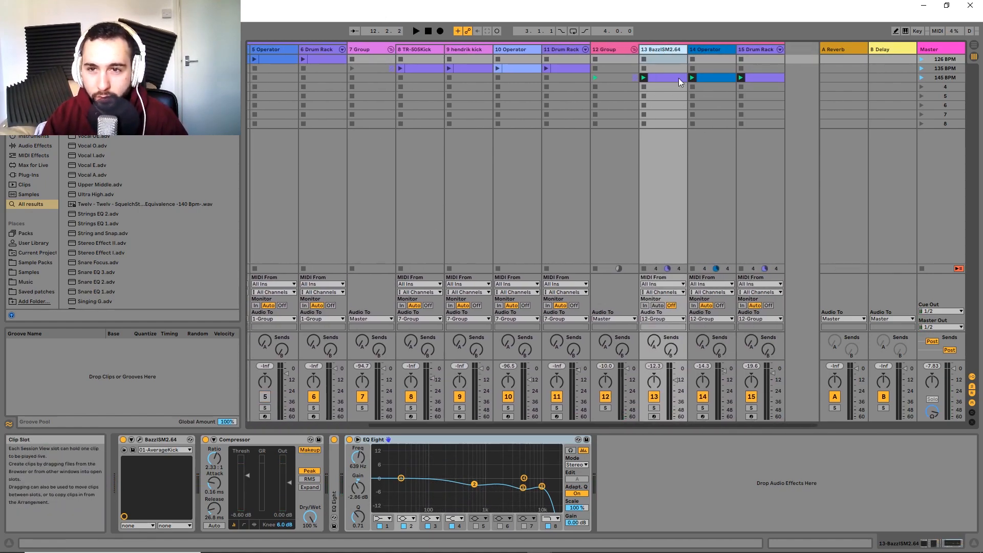
{"action": "left_click", "coordinate": [415, 50]}
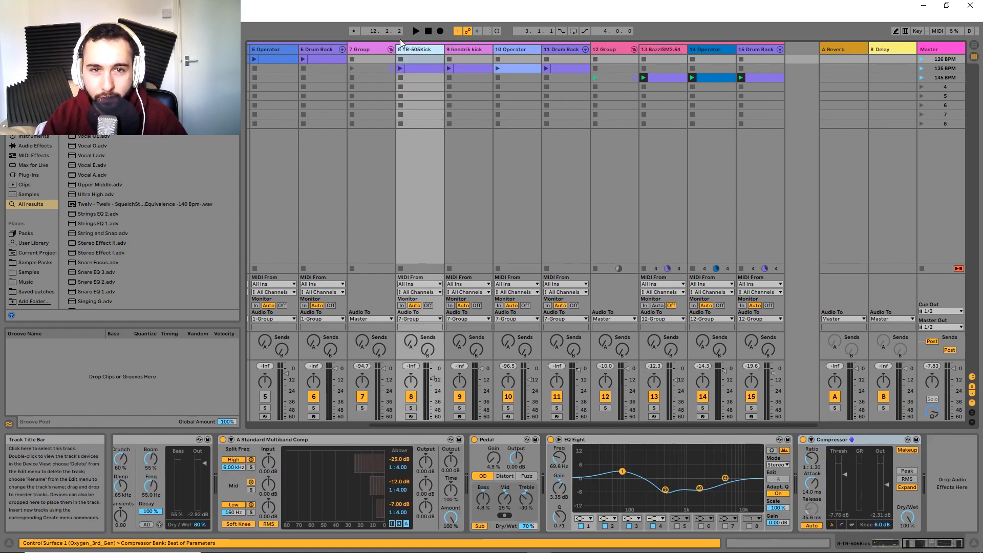
{"action": "scroll", "coordinate": [369, 46], "scroll_direction": "left", "scroll_amount": 4}
{"action": "left_click", "coordinate": [322, 48]}
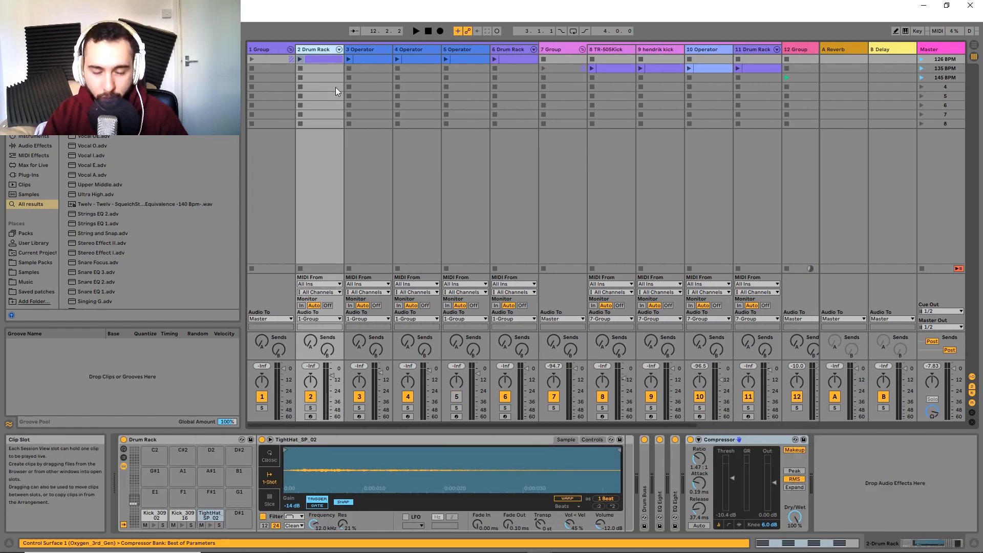
{"action": "left_click_drag", "start_coordinate": [540, 142], "coordinate": [783, 171]}
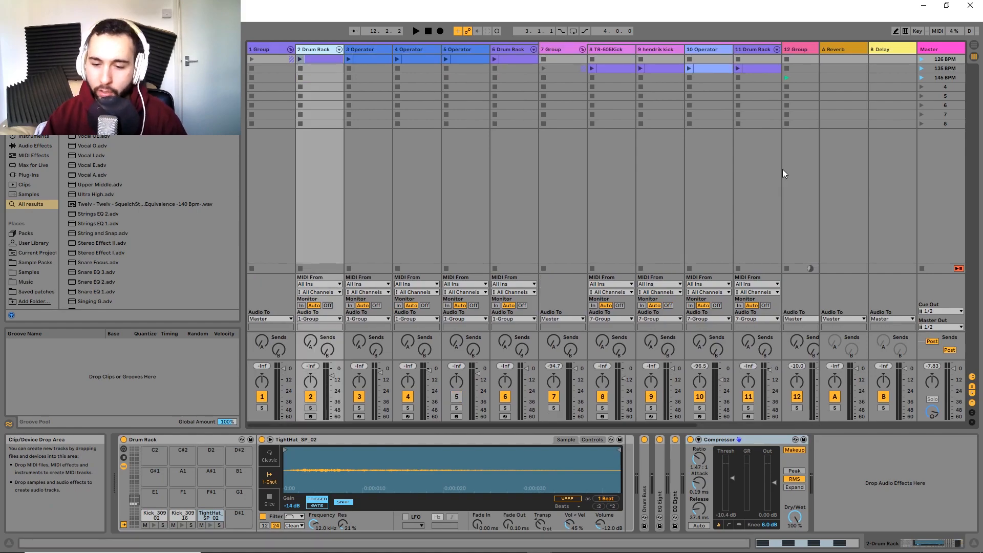
{"action": "left_click_drag", "start_coordinate": [647, 184], "coordinate": [451, 172]}
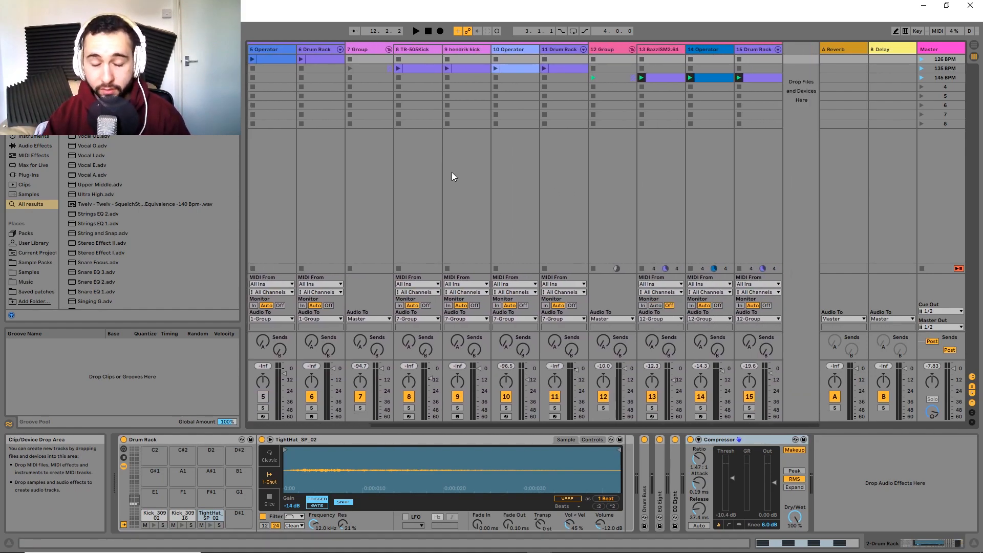
{"action": "left_click_drag", "start_coordinate": [483, 181], "coordinate": [464, 190]}
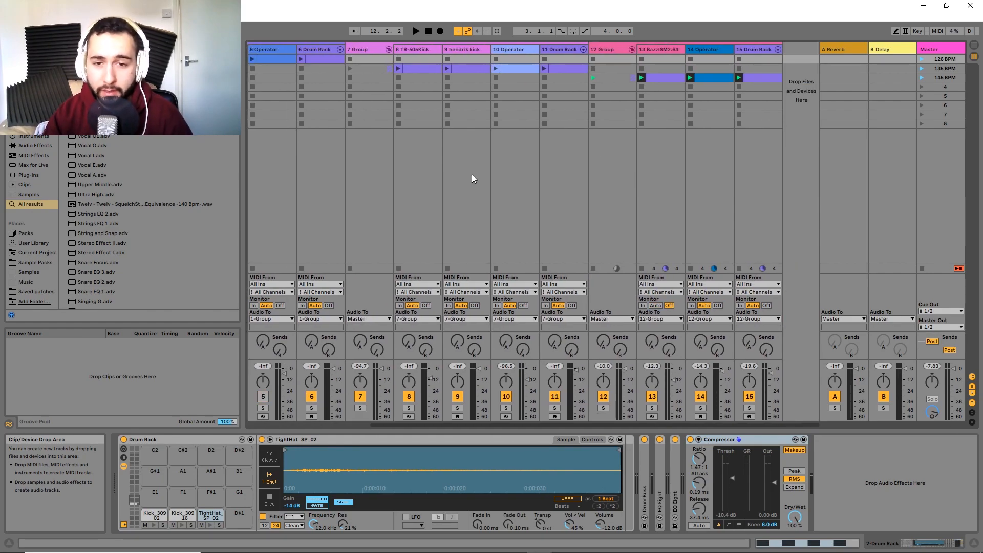
{"action": "left_click_drag", "start_coordinate": [431, 153], "coordinate": [394, 170]}
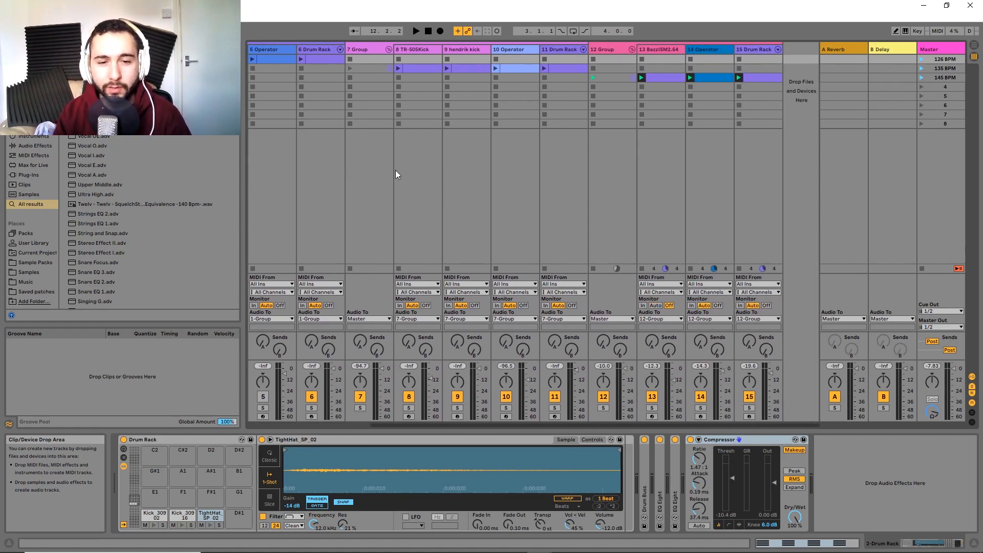